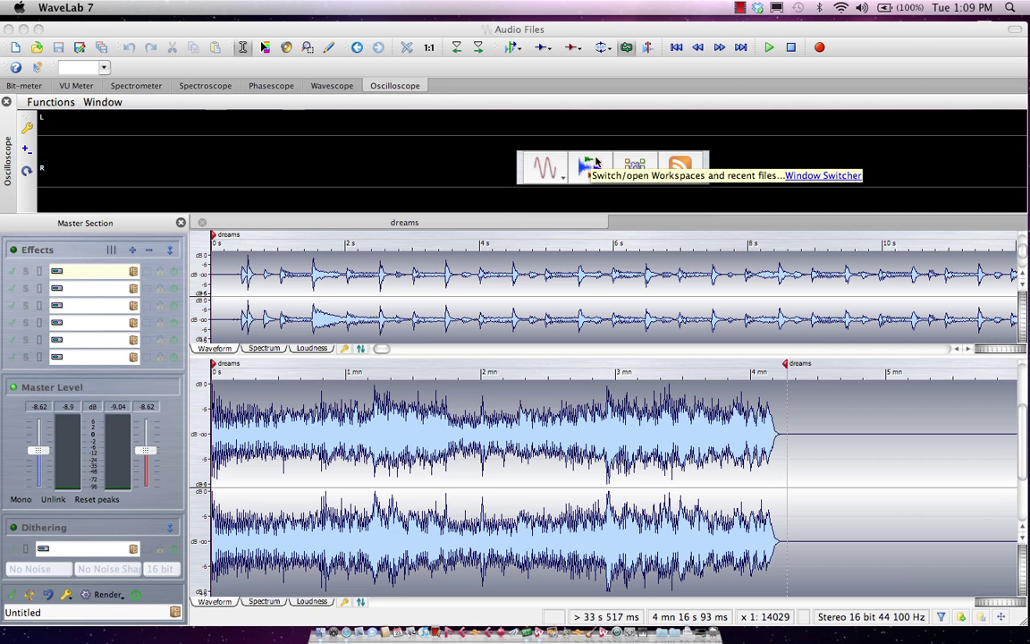
# Create a new audio montage with the Moderate factory layout, Stereo, CD compatible mode and a 44 100 sample rate
pyautogui.click(590, 166)
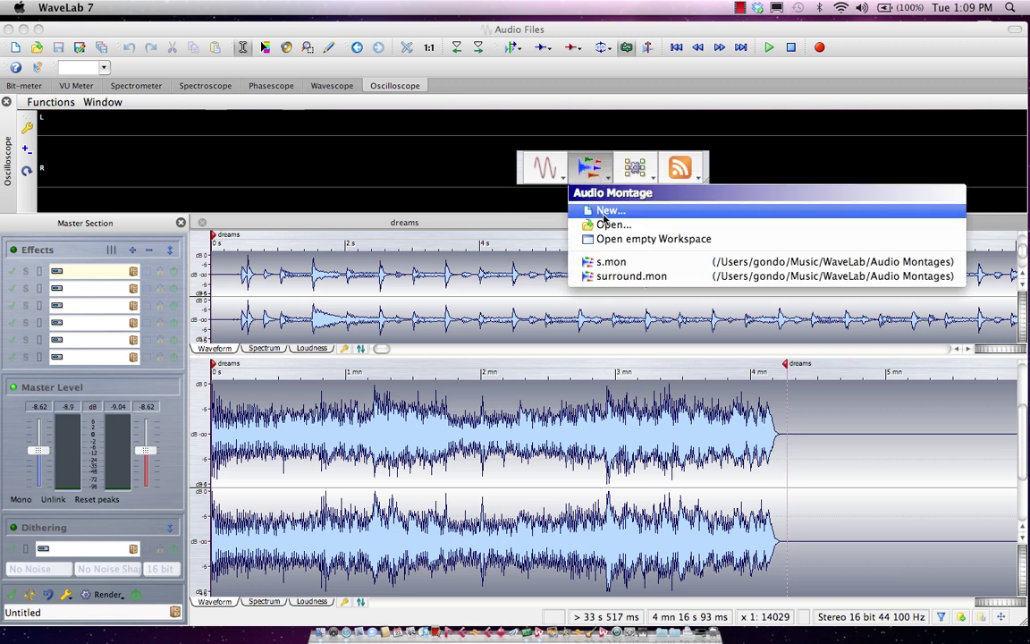
pyautogui.click(608, 211)
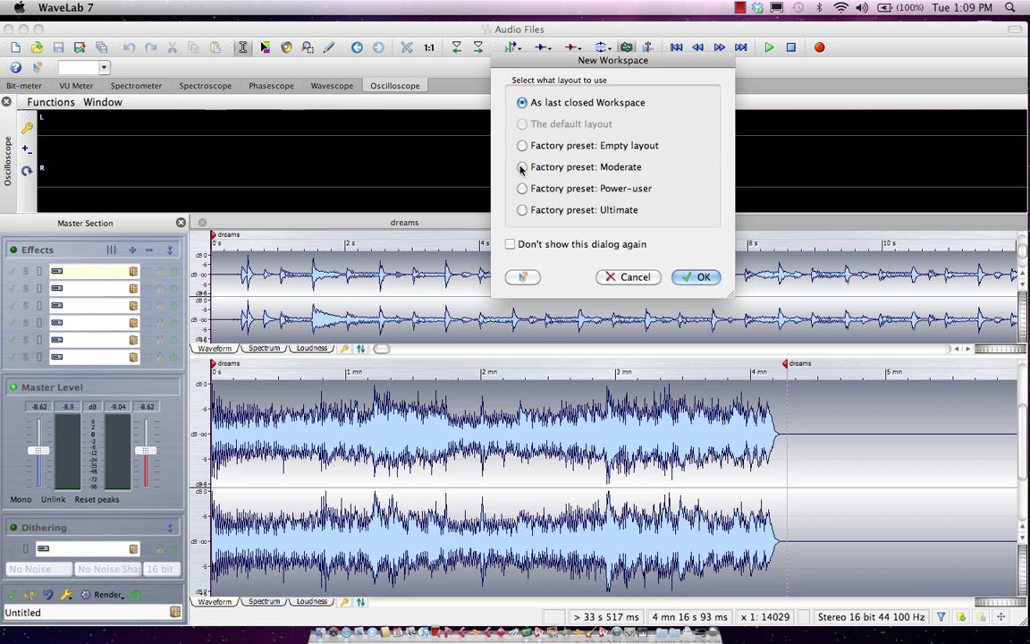
pyautogui.click(704, 278)
pyautogui.click(592, 168)
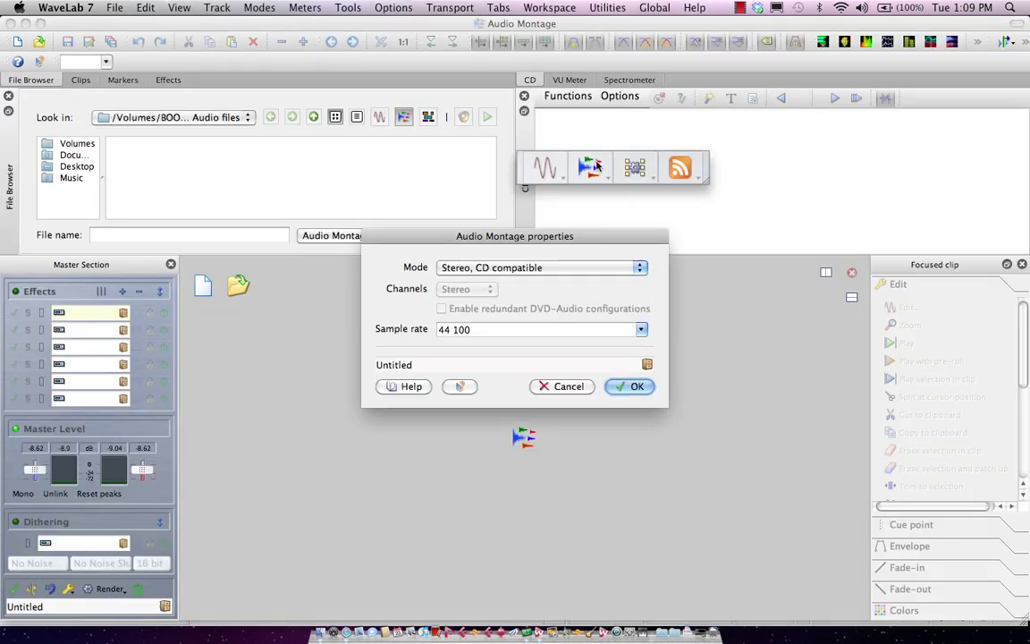
pyautogui.click(563, 266)
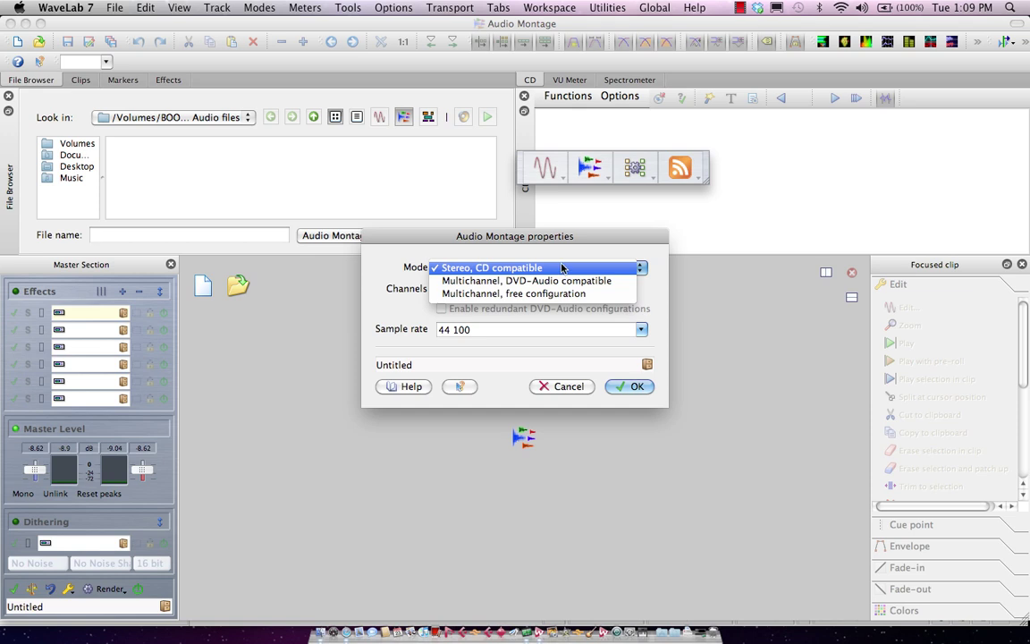
pyautogui.click(563, 267)
pyautogui.click(635, 386)
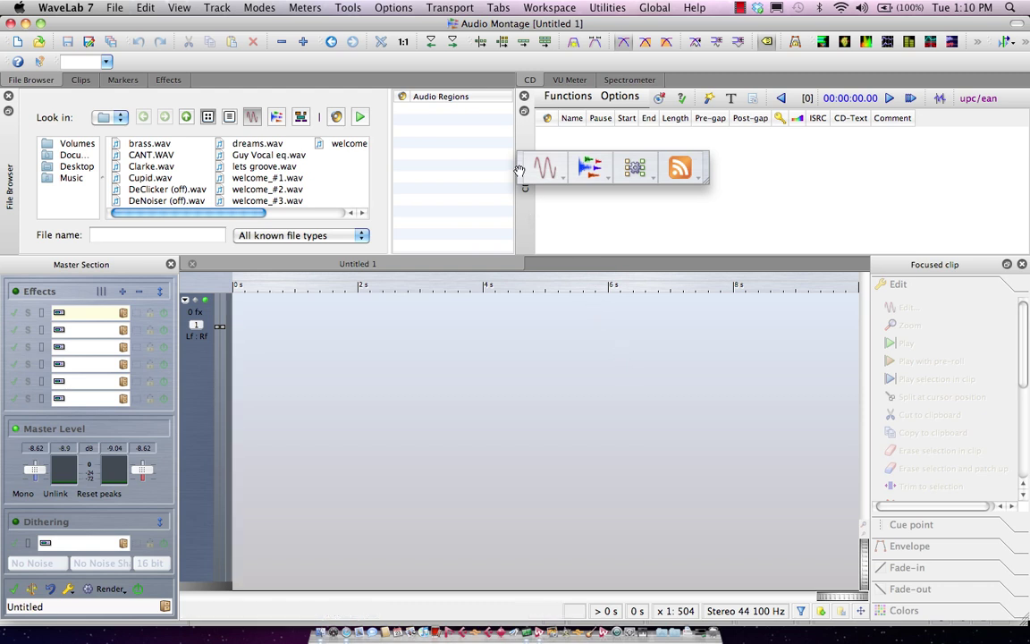
# Move the floating workspace switcher off the CD view, look through Clips, Markers, Effects, VU Meter and Spectrometer, and return to the File Browser
pyautogui.moveTo(518, 165); pyautogui.dragTo(178, 597)
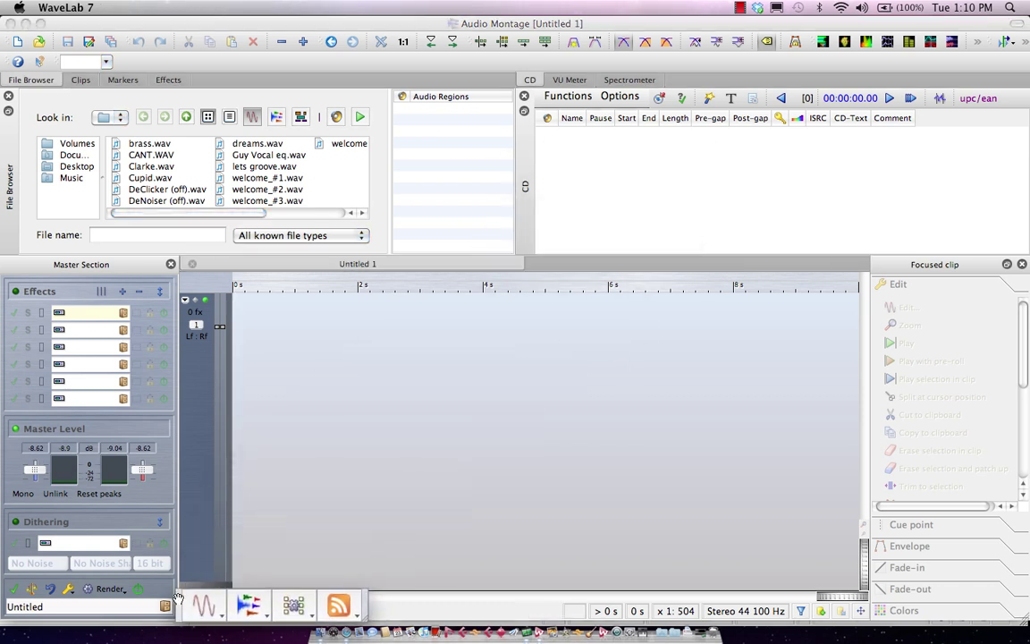
pyautogui.click(79, 81)
pyautogui.click(120, 81)
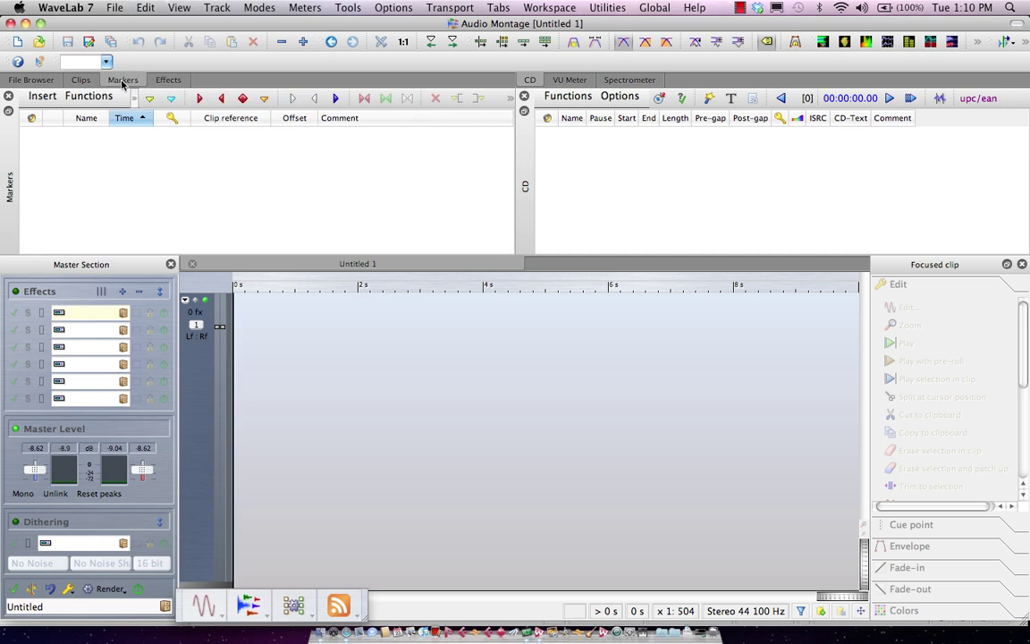
pyautogui.click(169, 80)
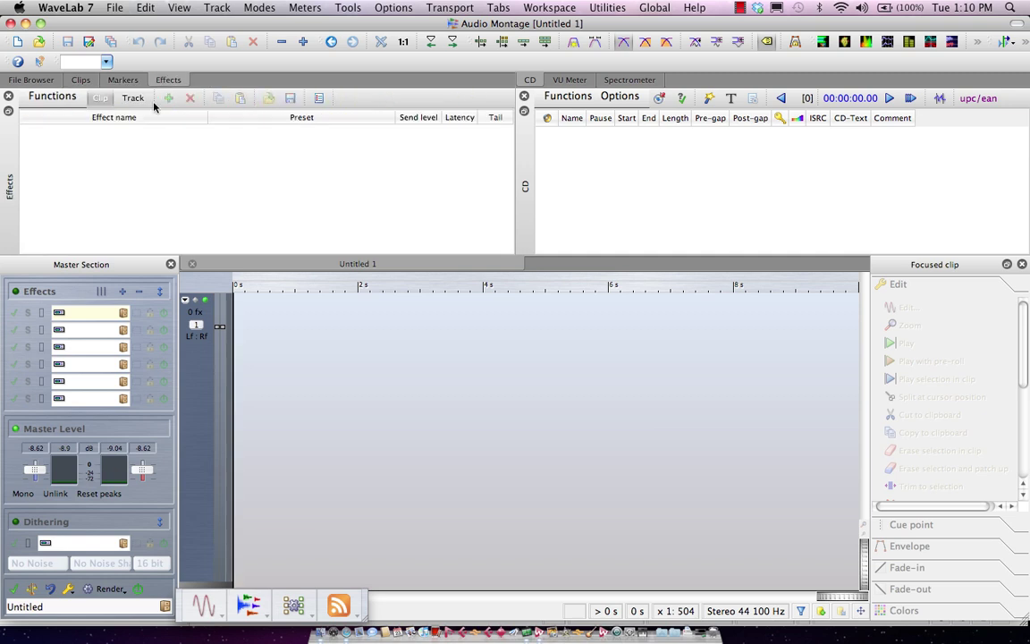
pyautogui.click(583, 82)
pyautogui.click(626, 80)
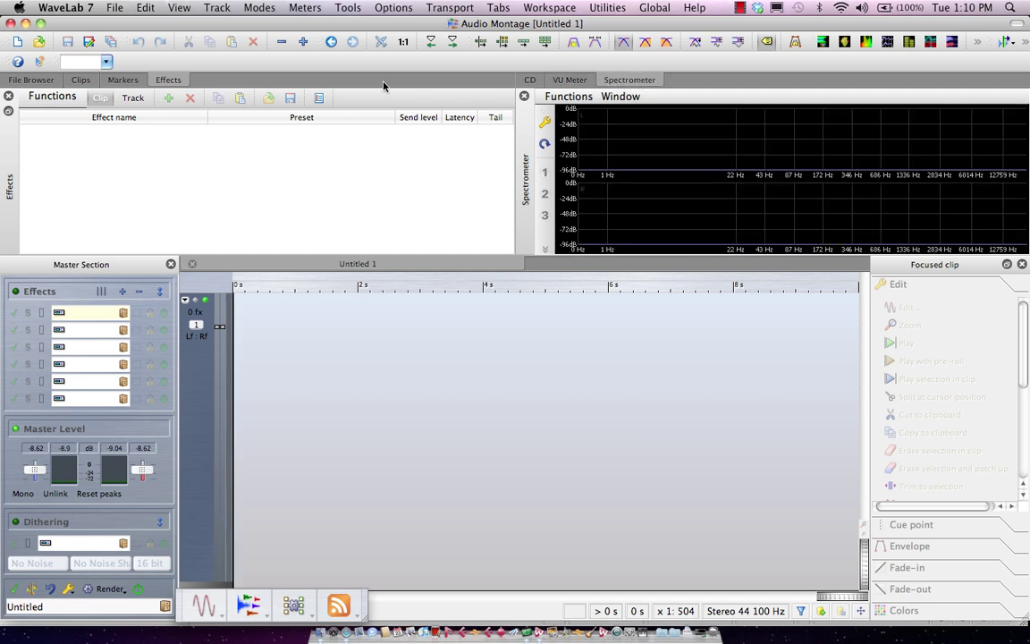
pyautogui.click(32, 80)
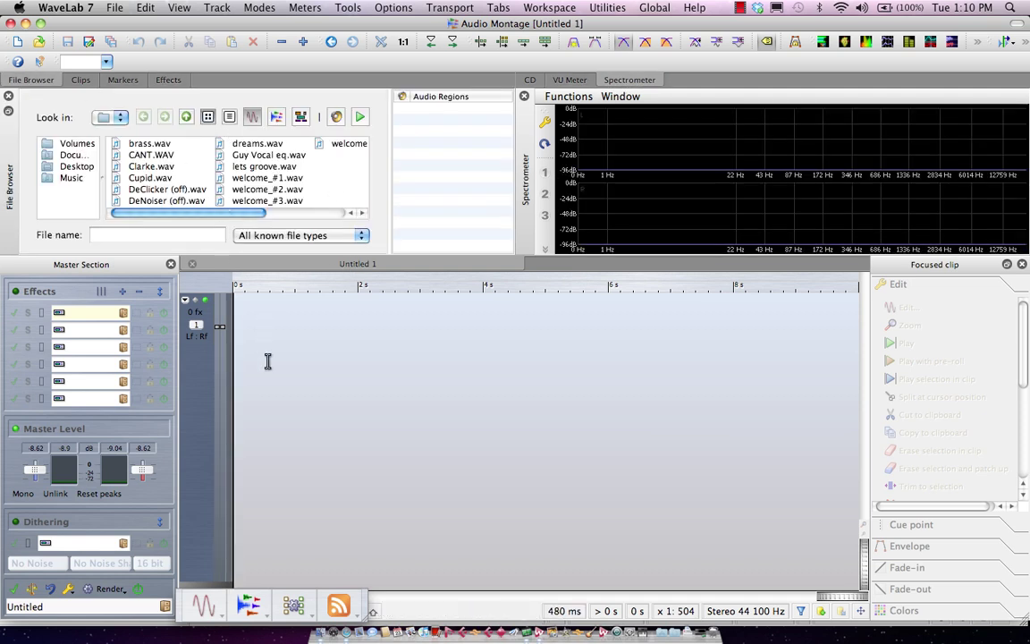
# Insert Clarke.wav from the File Browser at the beginning of the montage's first track
pyautogui.rightClick(253, 417)
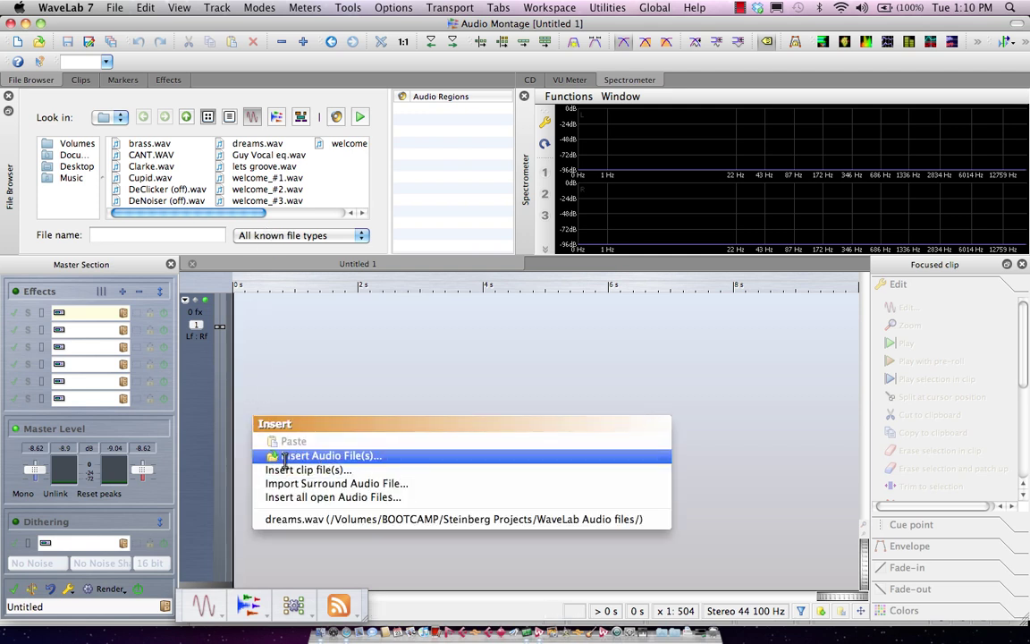
pyautogui.click(290, 335)
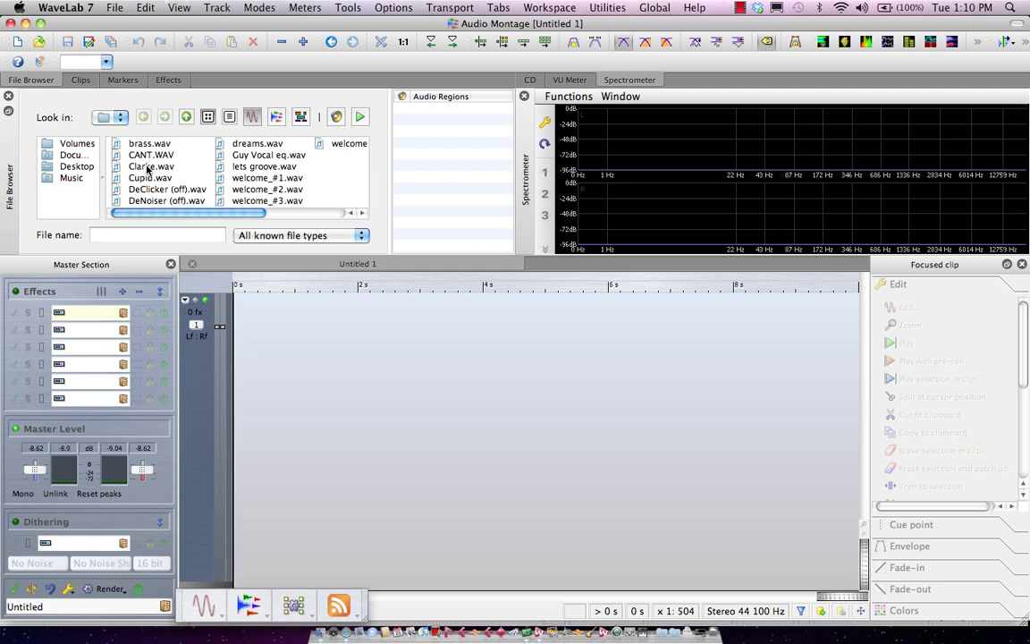
pyautogui.moveTo(148, 169); pyautogui.dragTo(249, 422)
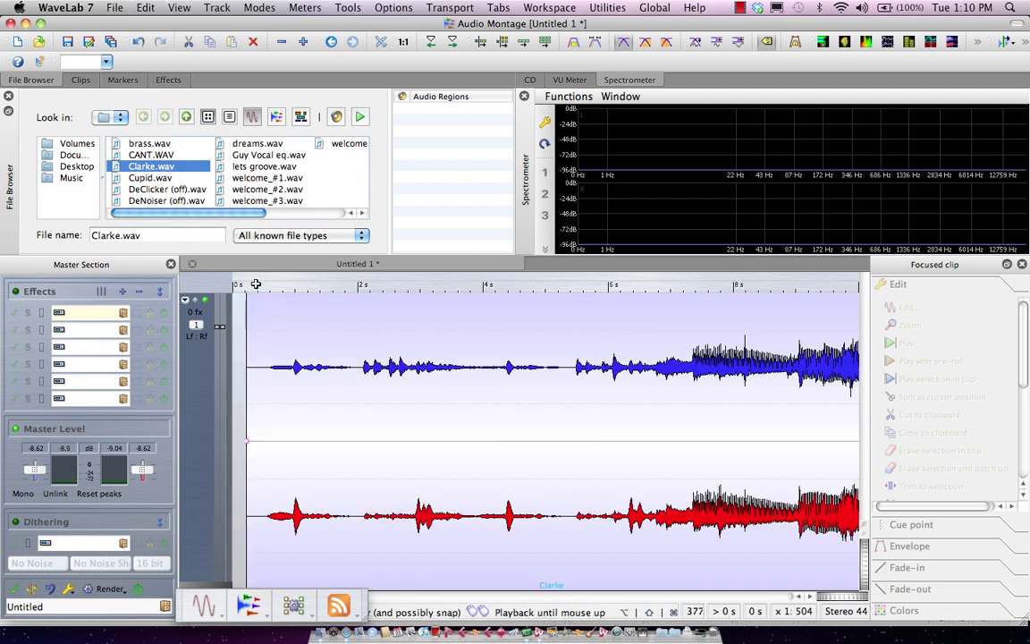
# Audition the opening of the Clarke clip, starting playback from about 1.4 s
pyautogui.press('space')
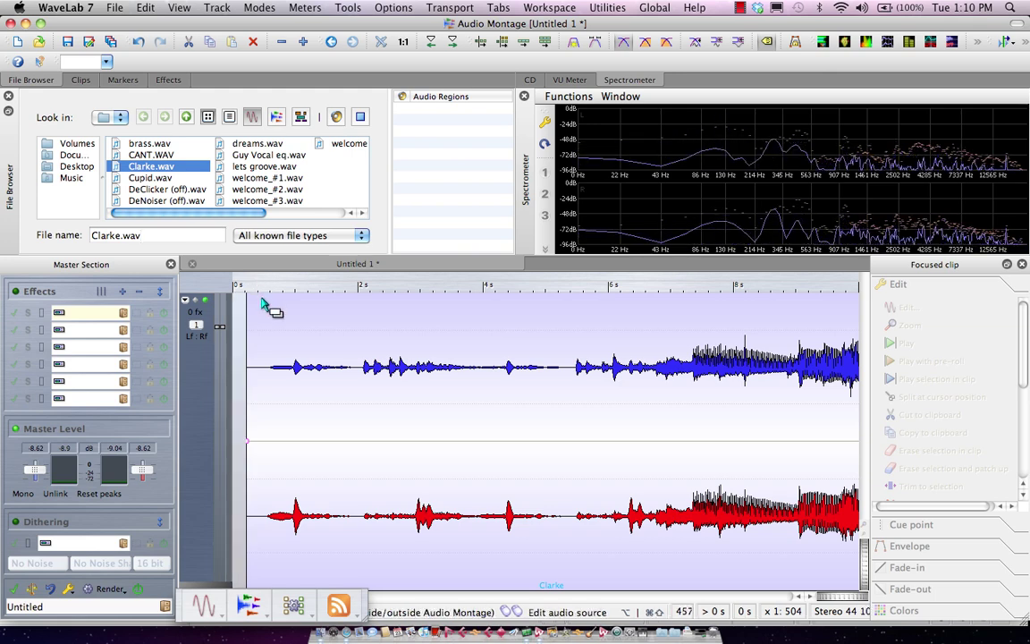
pyautogui.click(319, 327)
pyautogui.press('space')
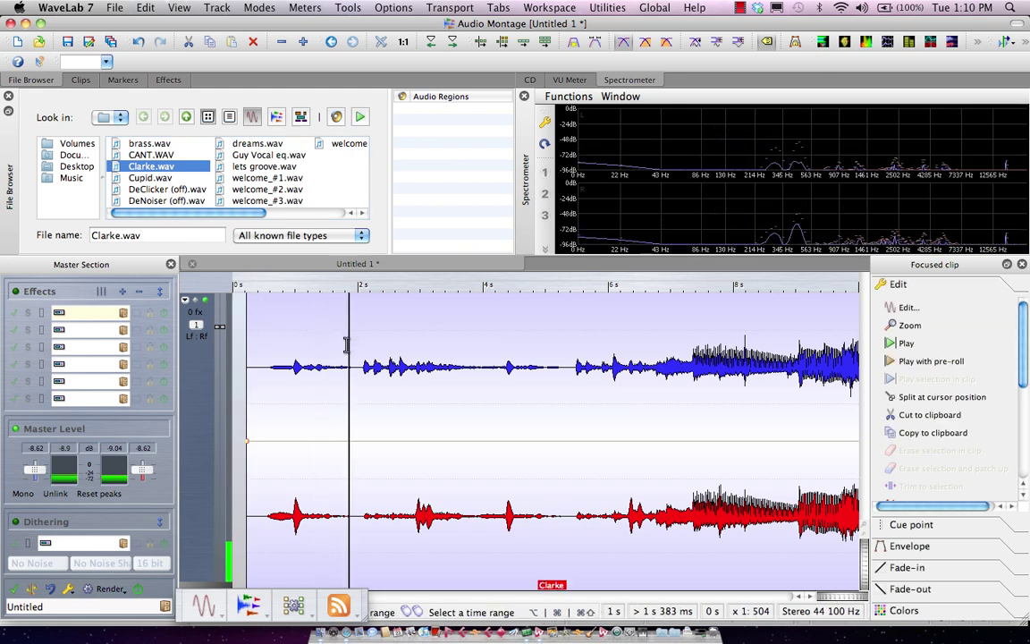
pyautogui.click(289, 289)
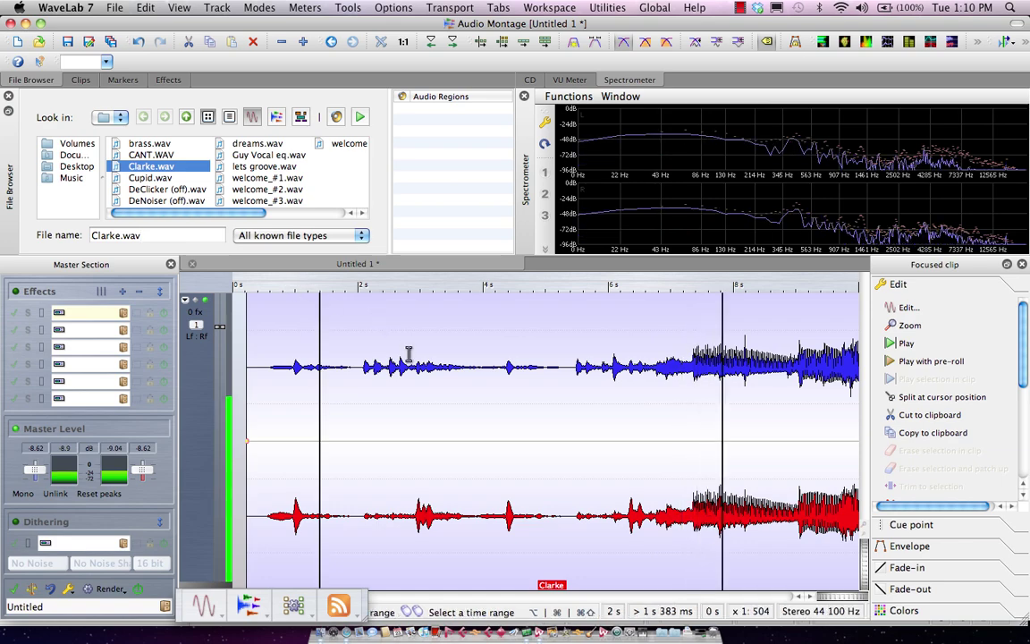
pyautogui.press('space')
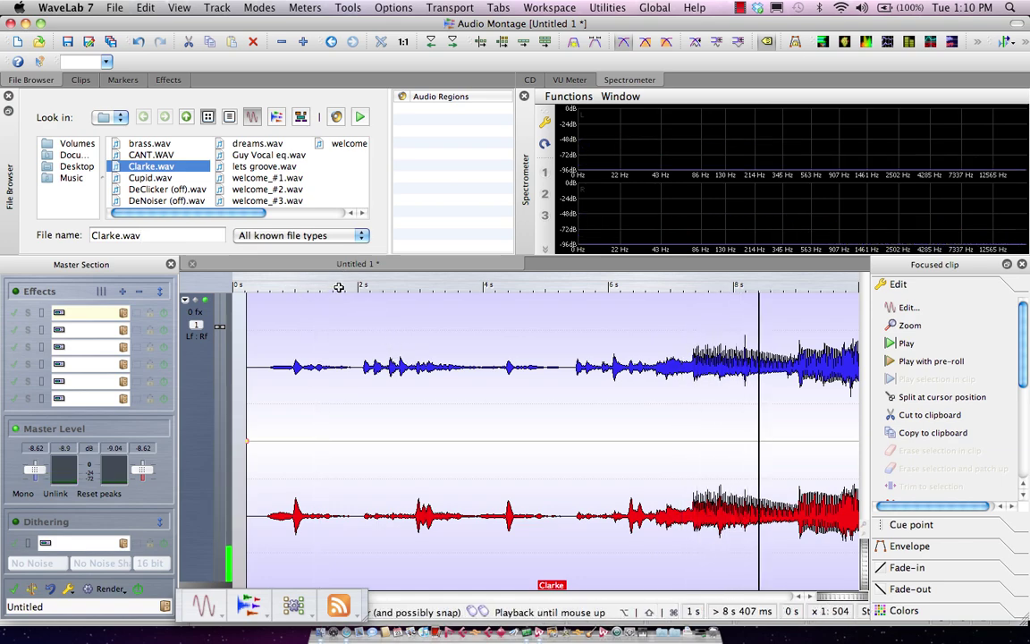
# Fit the whole Clarke clip in the timeline and audition it from about 24 s and about 36 s
pyautogui.moveTo(339, 287); pyautogui.dragTo(345, 233)
pyautogui.moveTo(393, 284); pyautogui.dragTo(409, 220)
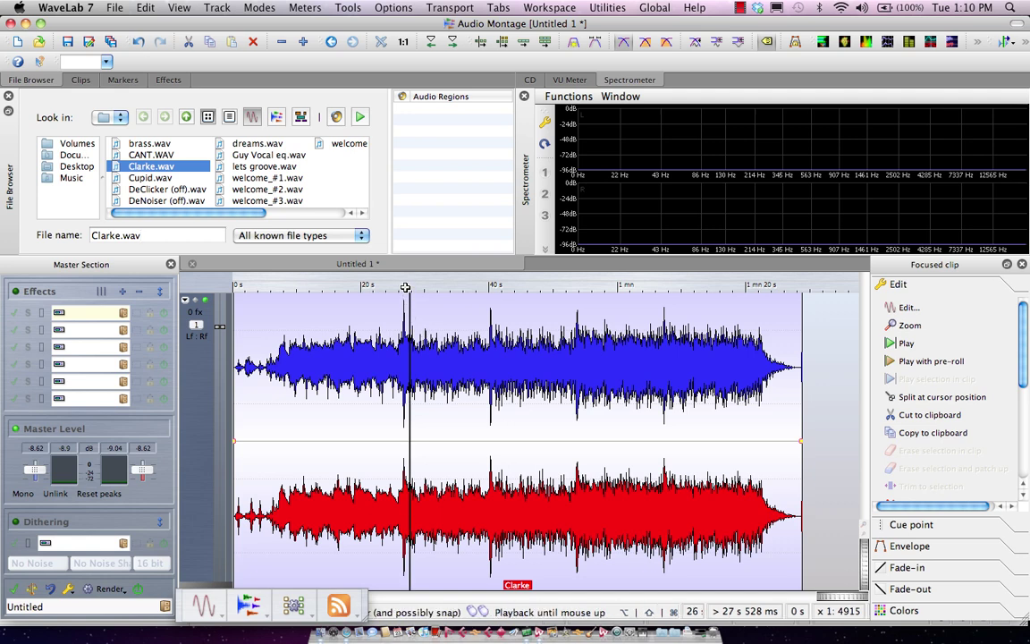
pyautogui.click(385, 338)
pyautogui.press('space')
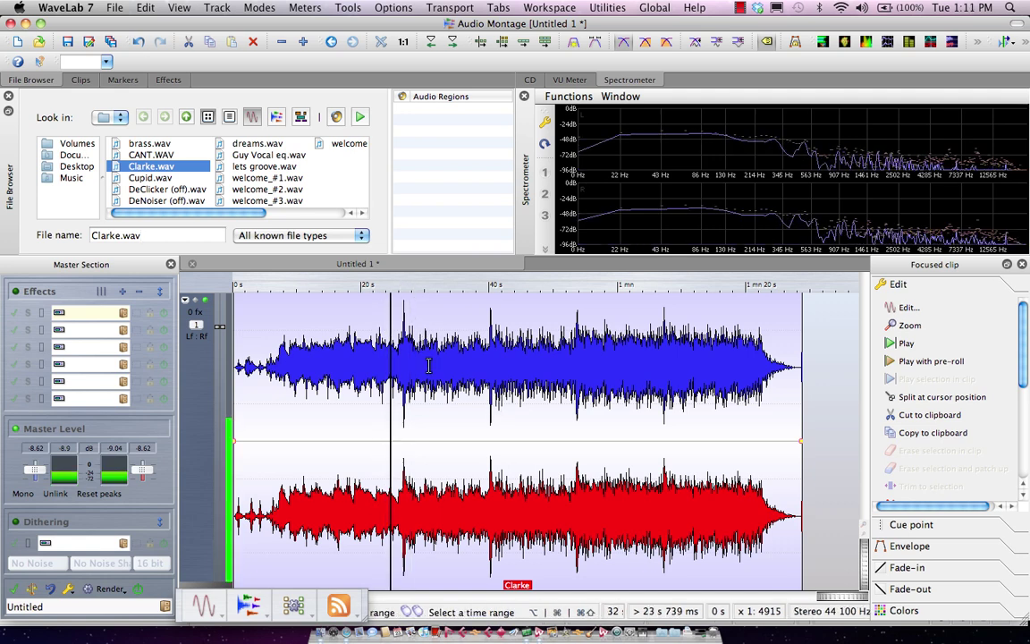
pyautogui.click(466, 361)
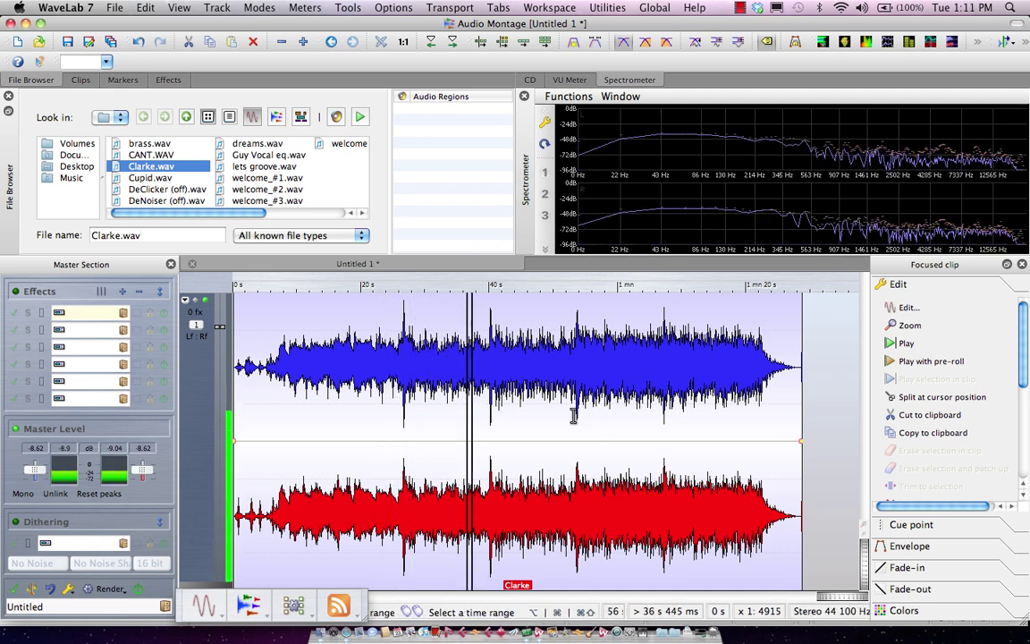
pyautogui.press('space')
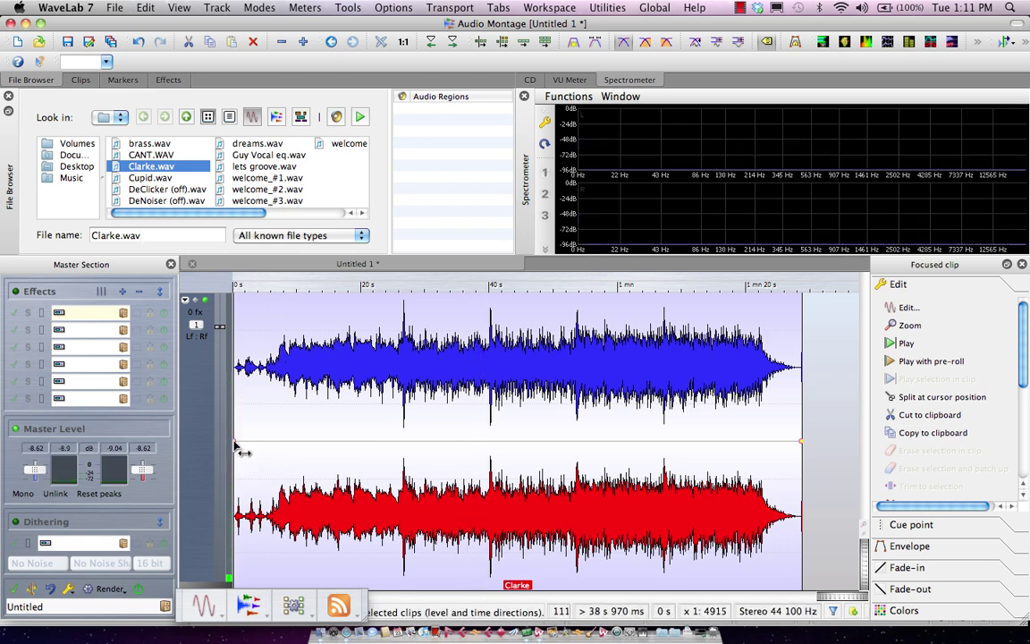
# Give the Clarke clip a linear fade-in of about 9 s and fade-out of about 11 s, and trim its end to about 1 mn 22 s
pyautogui.moveTo(234, 440); pyautogui.dragTo(295, 442)
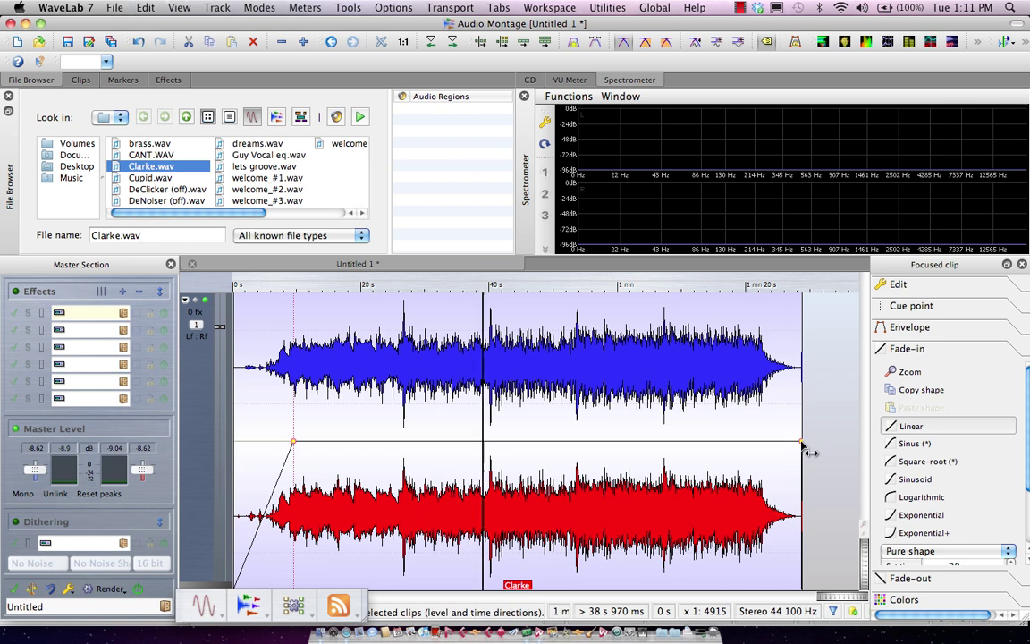
pyautogui.moveTo(811, 453); pyautogui.dragTo(731, 455)
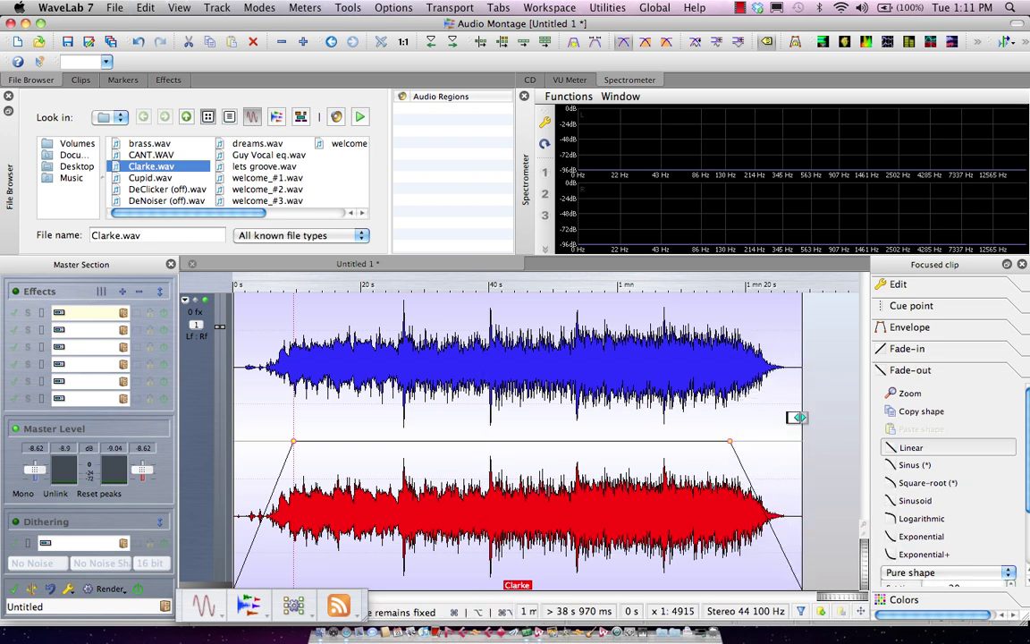
pyautogui.moveTo(793, 420); pyautogui.dragTo(759, 423)
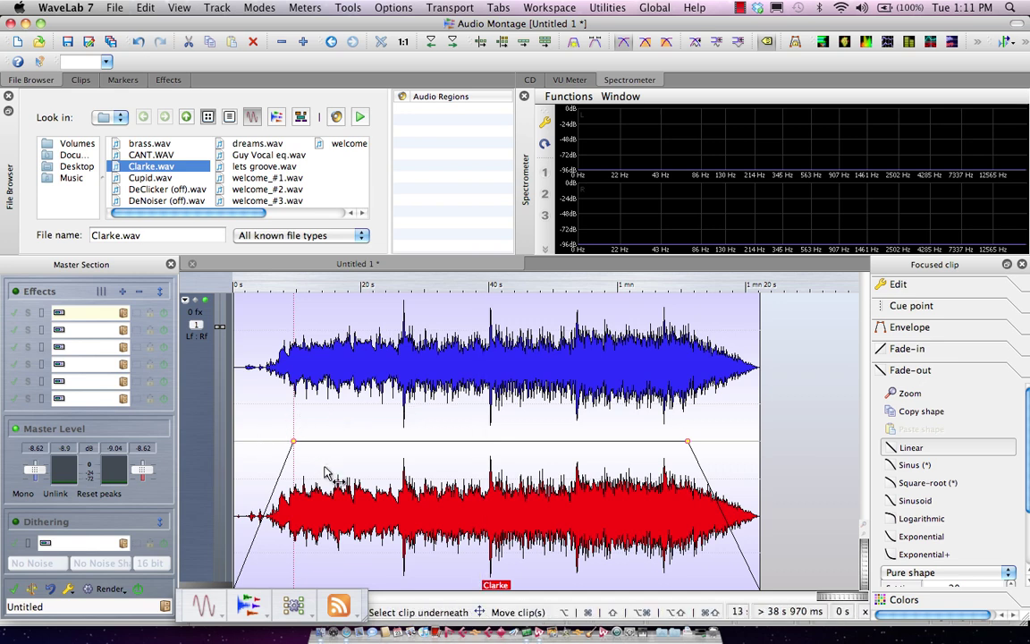
# Move the Clarke clip to start at about 5 s and slide its audio about 4 s earlier within the fixed clip boundaries
pyautogui.moveTo(322, 472); pyautogui.dragTo(361, 476)
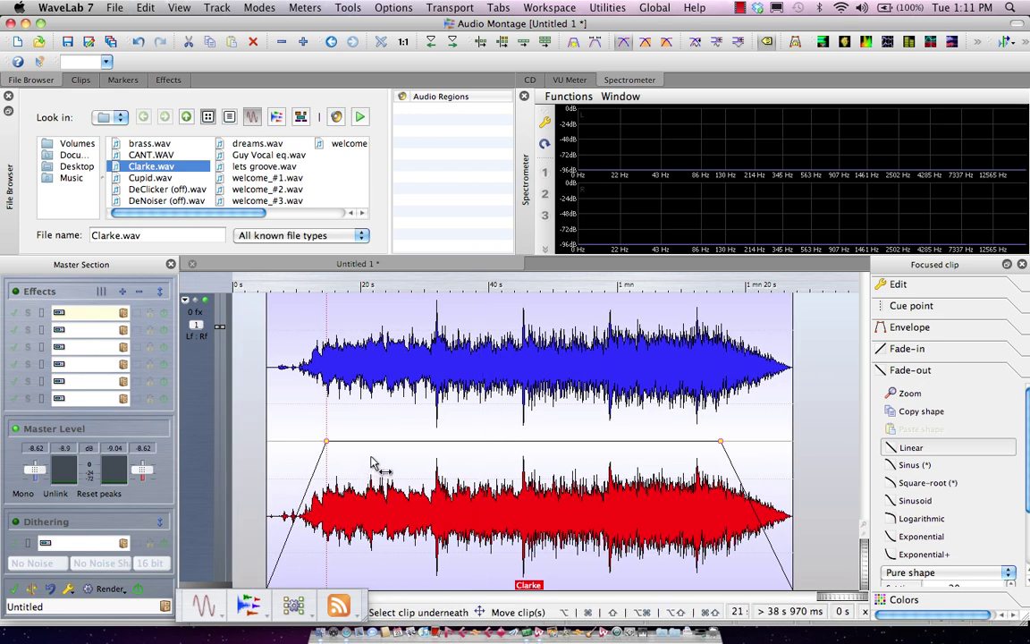
pyautogui.moveTo(559, 463); pyautogui.dragTo(480, 490)
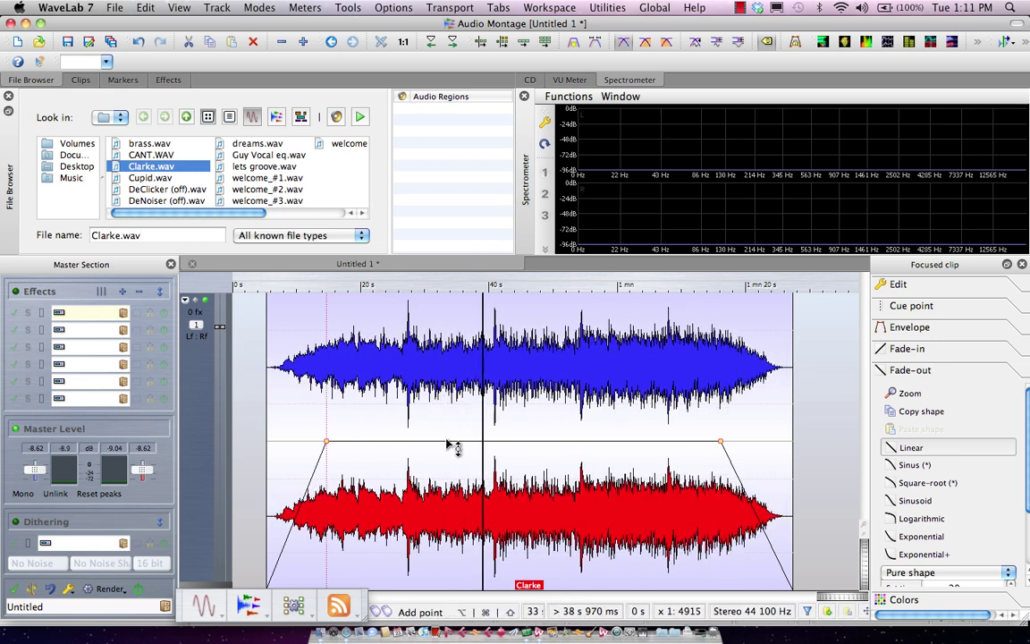
# Shape the clip's volume envelope with a lowered point at about 28 s and a raised point at about 47 s
pyautogui.moveTo(452, 446)
pyautogui.mouseDown()
pyautogui.moveTo(456, 407)
pyautogui.moveTo(452, 447)
pyautogui.mouseUp()
pyautogui.click(448, 443)
pyautogui.moveTo(448, 444); pyautogui.dragTo(414, 493)
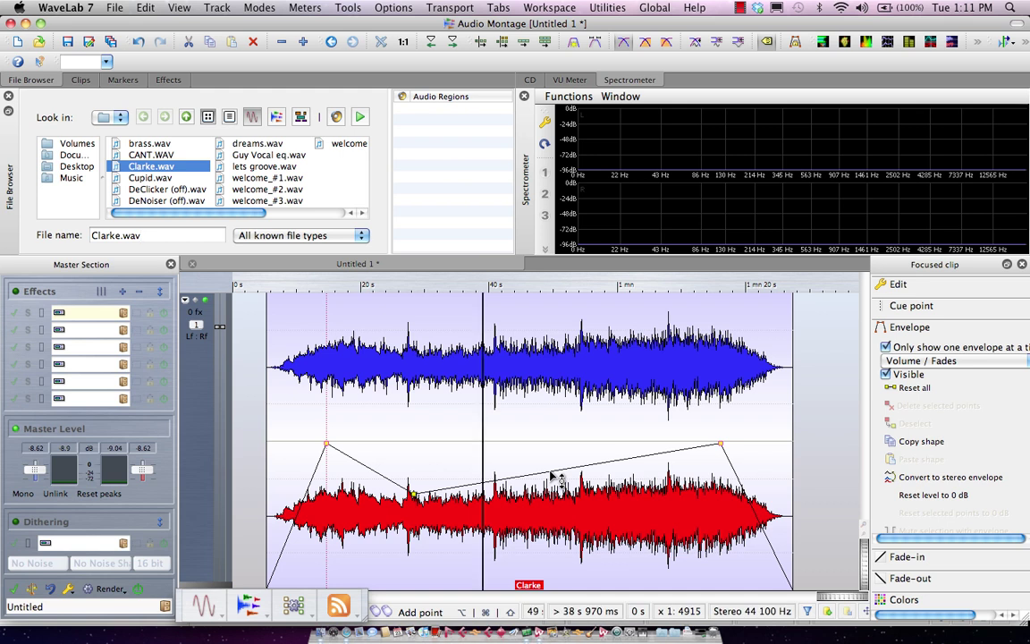
pyautogui.moveTo(554, 476); pyautogui.dragTo(536, 386)
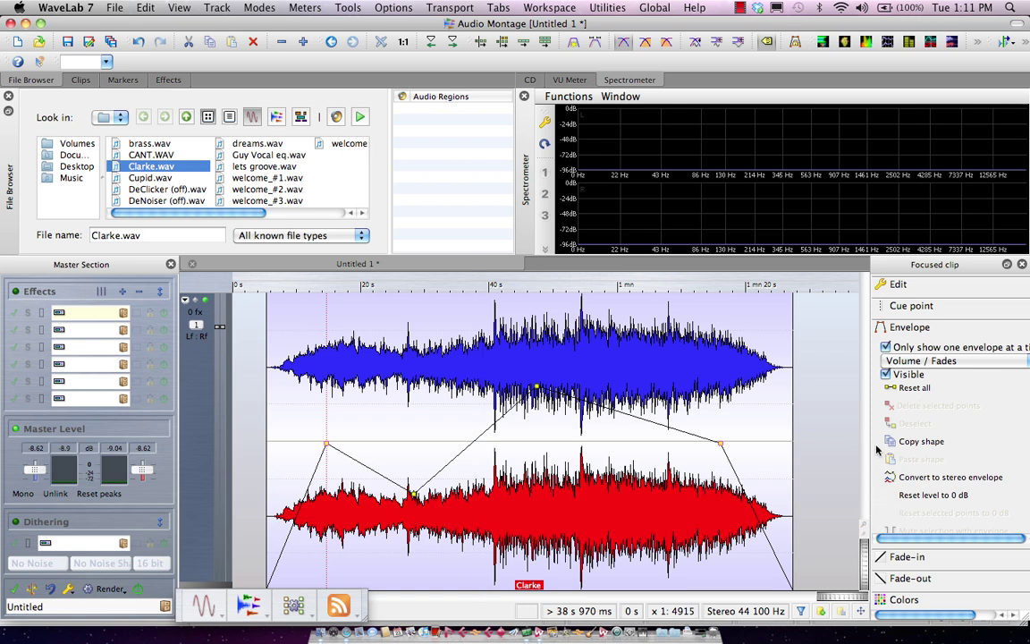
# Try the Smoothing option on the clip's volume envelope and switch it back off
pyautogui.scroll(-3, 880, 456)
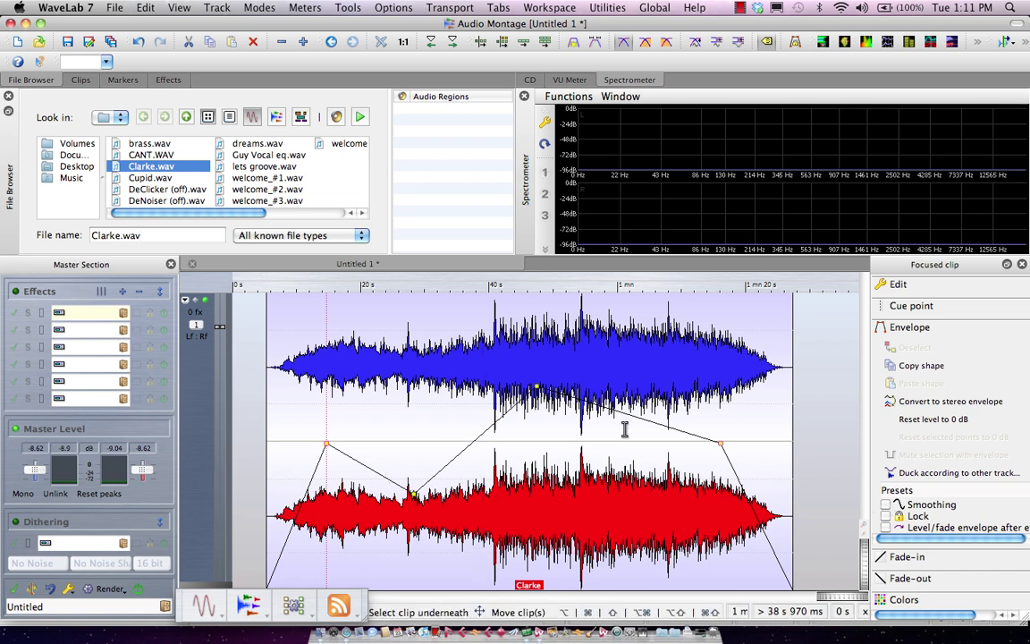
pyautogui.click(886, 505)
pyautogui.click(886, 505)
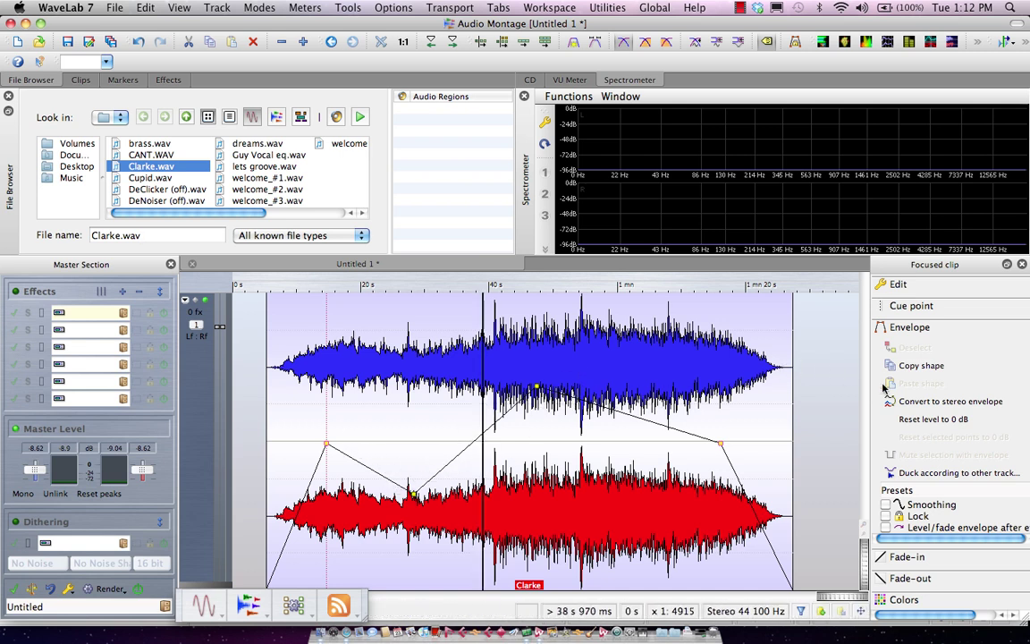
pyautogui.scroll(2, 947, 403)
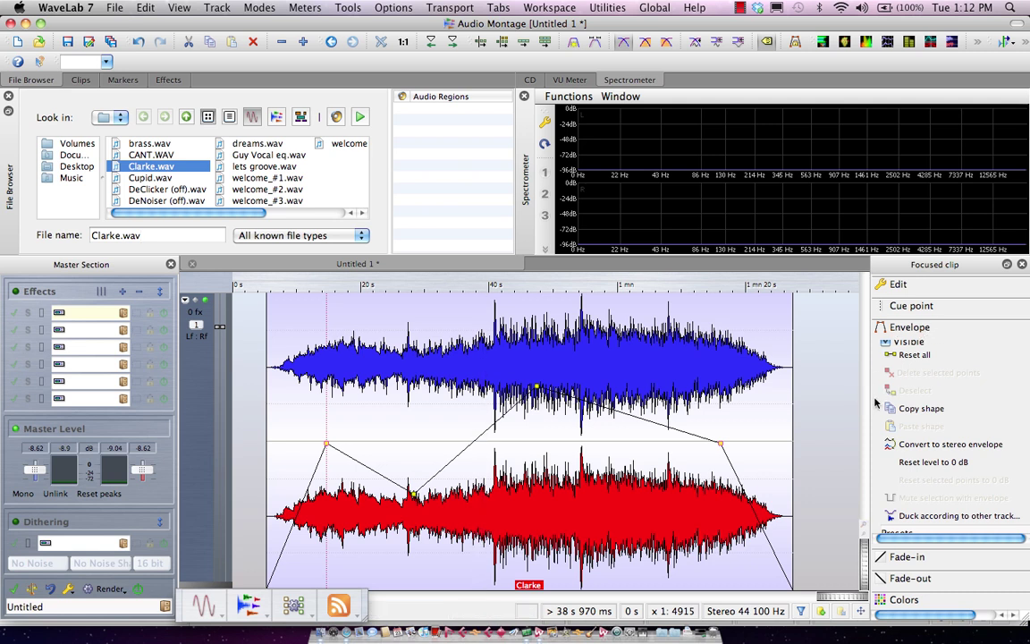
# Show the clip's Pan envelope and add a pan point near the clip's middle at about 44 s
pyautogui.scroll(2, 876, 404)
pyautogui.click(909, 362)
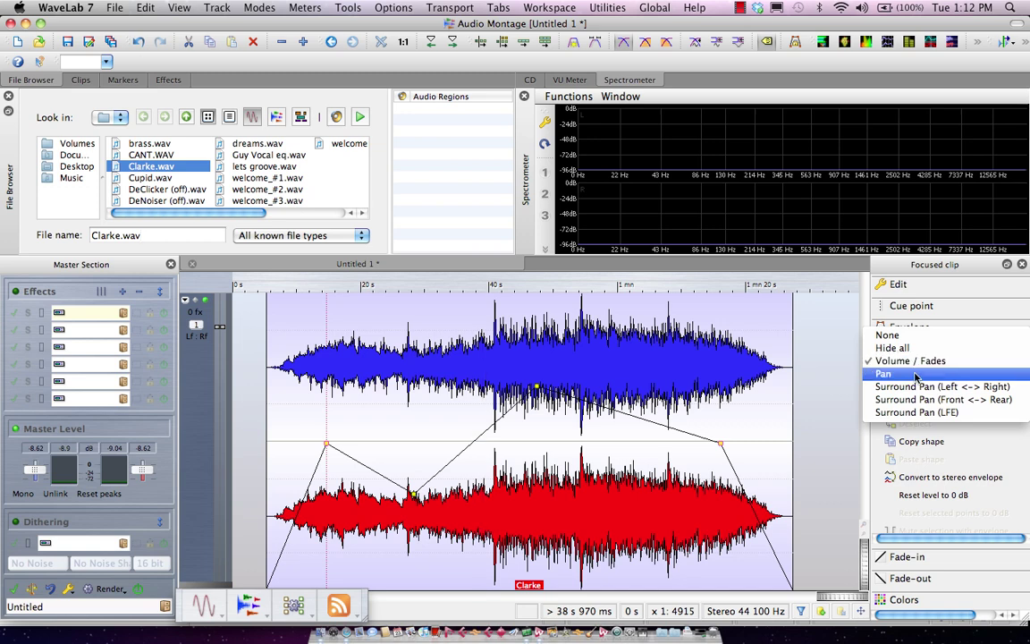
pyautogui.click(916, 373)
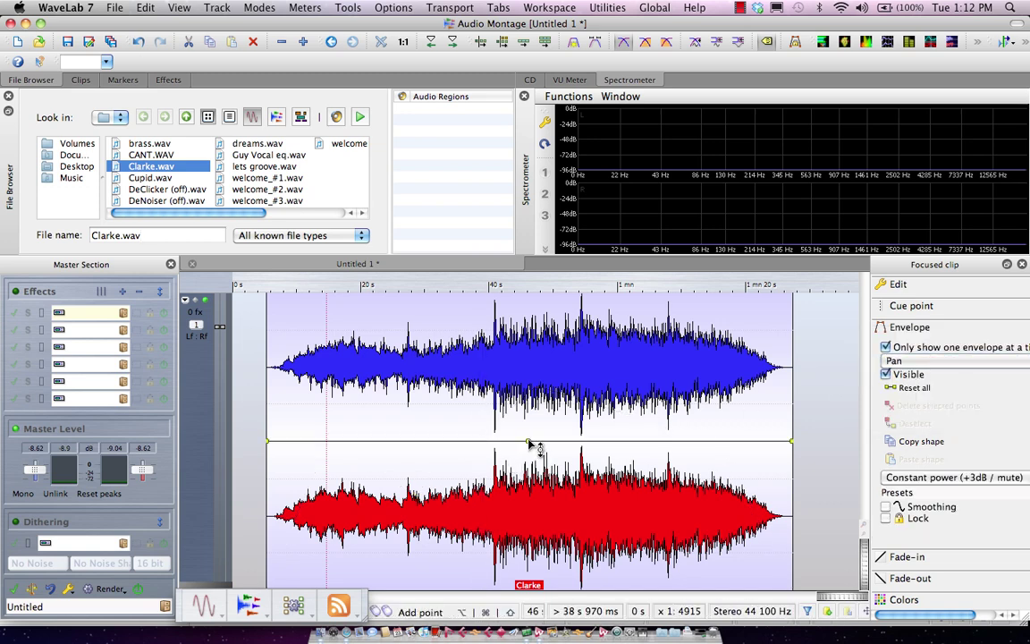
pyautogui.moveTo(530, 444)
pyautogui.mouseDown()
pyautogui.moveTo(530, 358)
pyautogui.moveTo(547, 460)
pyautogui.moveTo(533, 552)
pyautogui.moveTo(515, 361)
pyautogui.moveTo(453, 510)
pyautogui.moveTo(470, 376)
pyautogui.moveTo(465, 435)
pyautogui.moveTo(403, 299)
pyautogui.moveTo(492, 536)
pyautogui.moveTo(534, 487)
pyautogui.moveTo(523, 435)
pyautogui.moveTo(524, 448)
pyautogui.mouseUp()
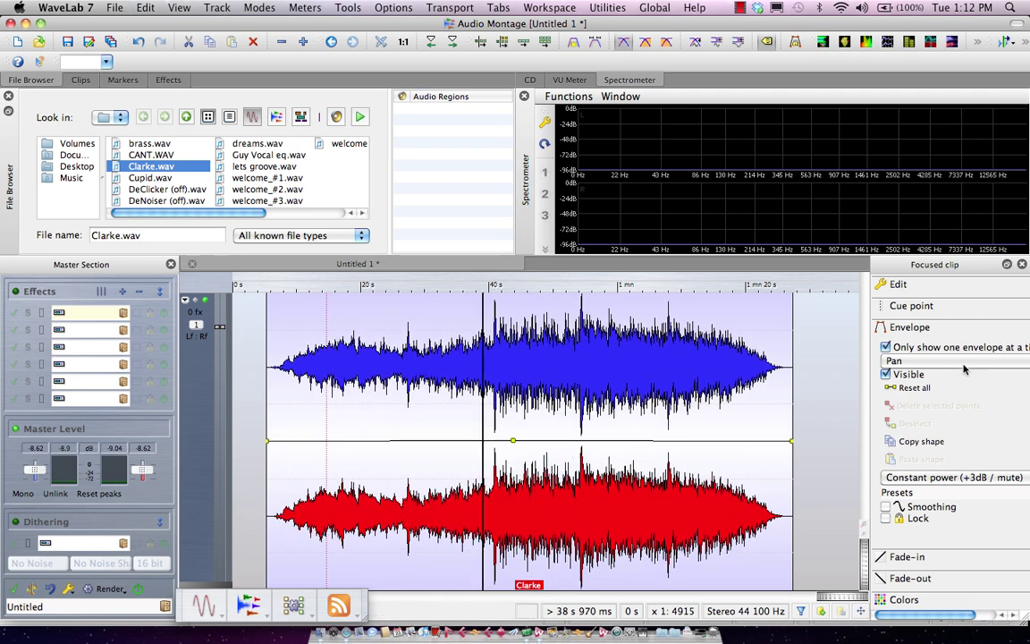
# Switch the envelope displayed on the Clarke clip to Volume / Fades
pyautogui.click(934, 362)
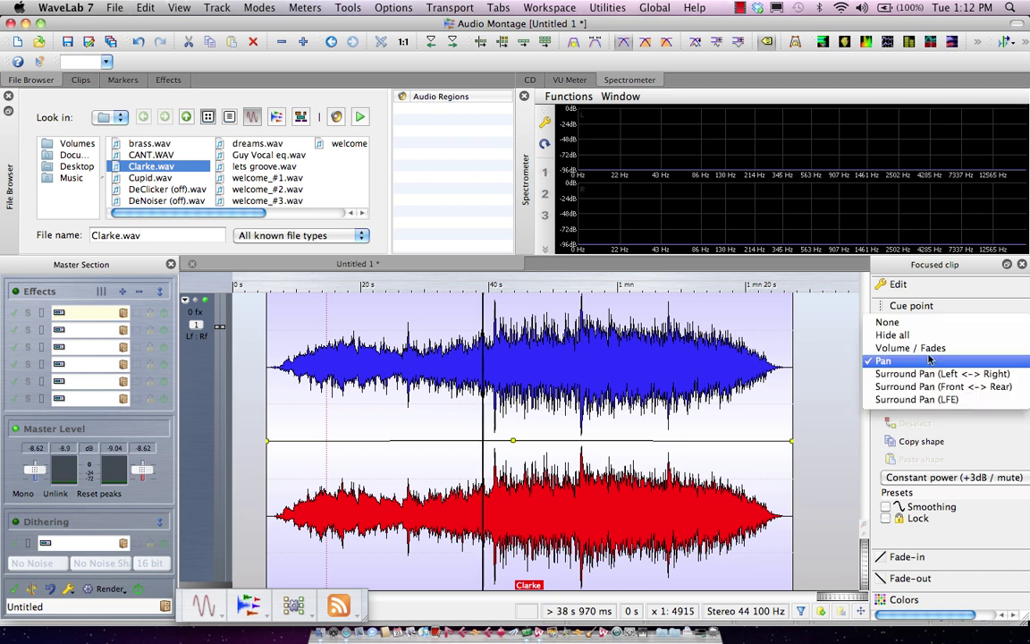
pyautogui.click(924, 348)
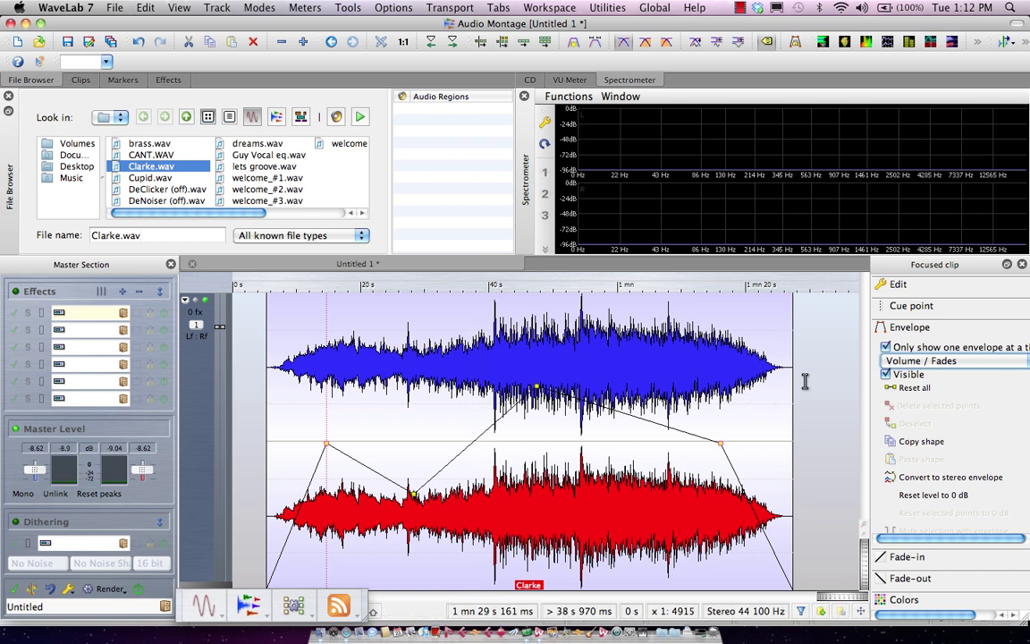
# Repeat the Clarke clip with three clones placed one after the other and no gap between them
pyautogui.rightClick(597, 445)
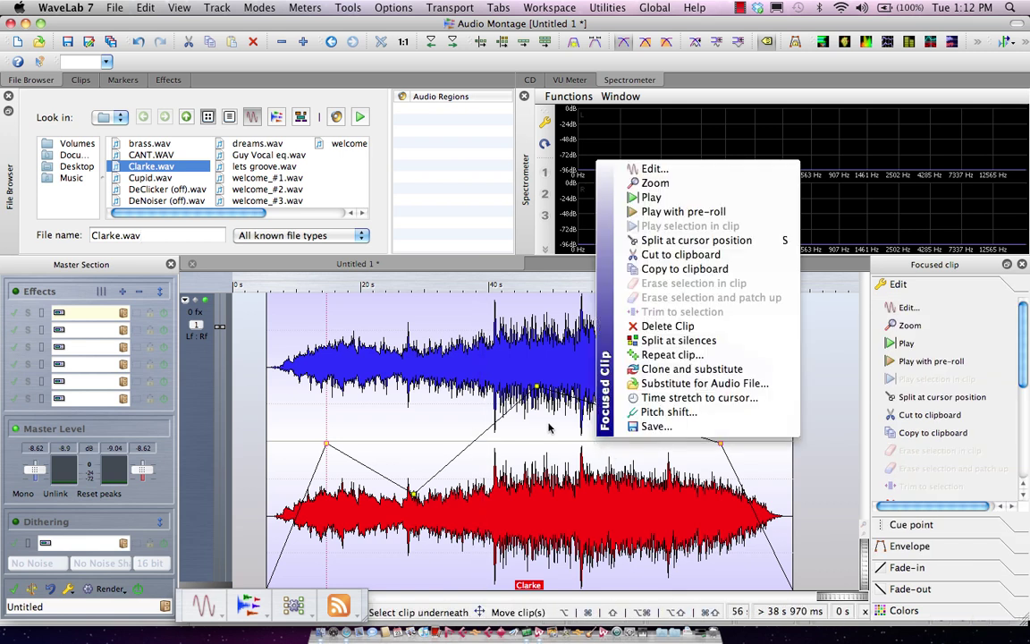
pyautogui.click(483, 383)
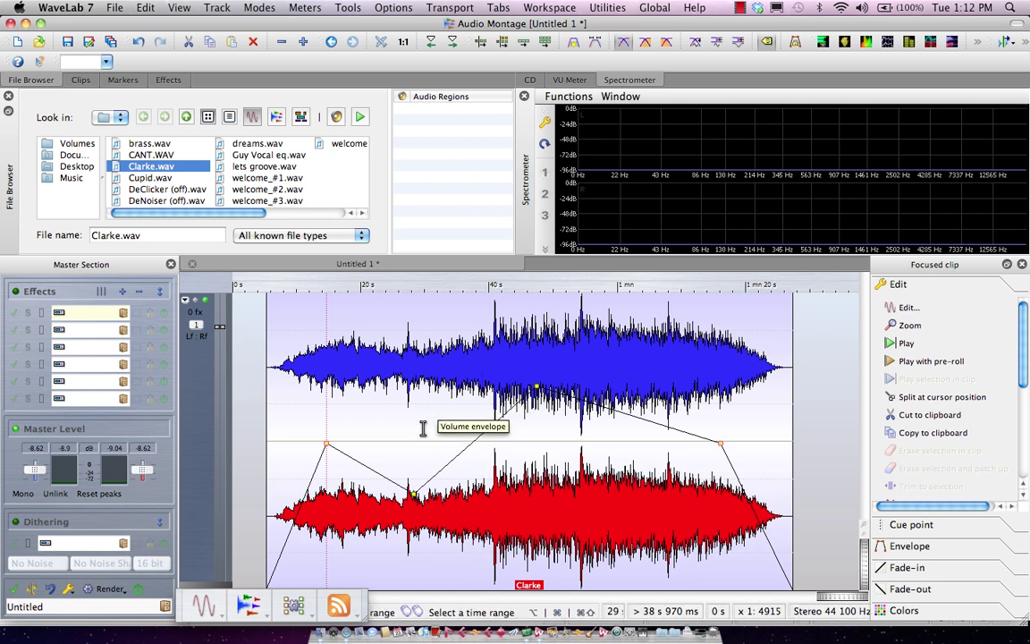
pyautogui.rightClick(476, 467)
pyautogui.click(463, 455)
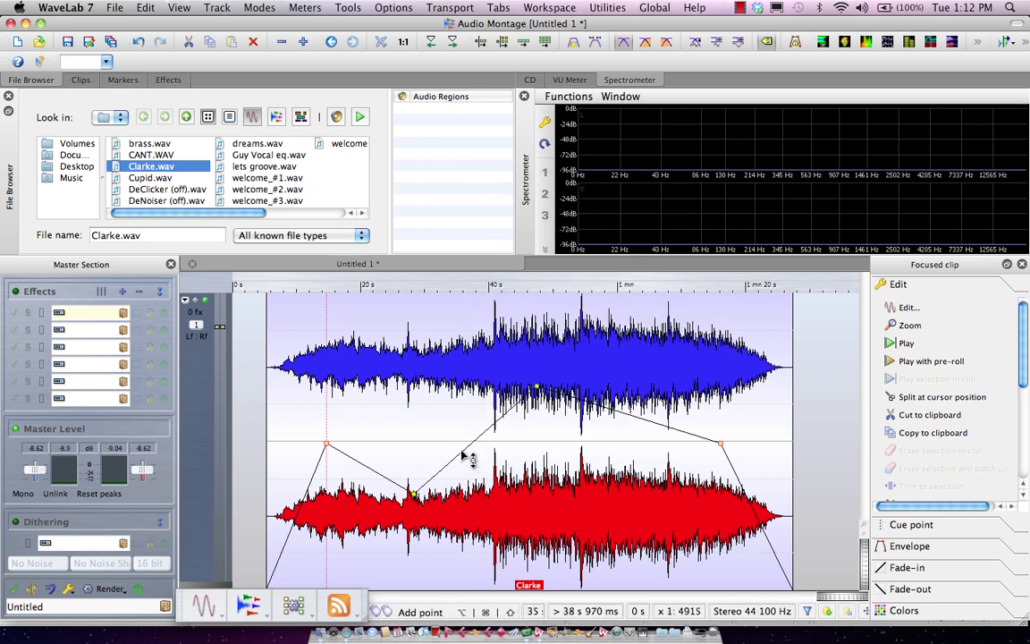
pyautogui.rightClick(461, 454)
pyautogui.click(459, 420)
pyautogui.rightClick(459, 422)
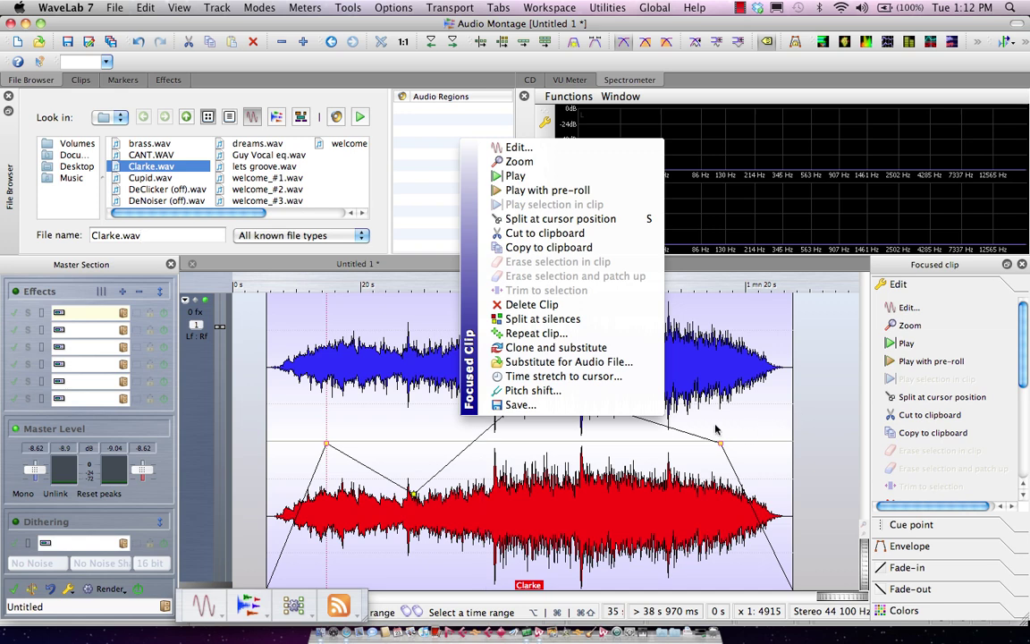
pyautogui.click(573, 333)
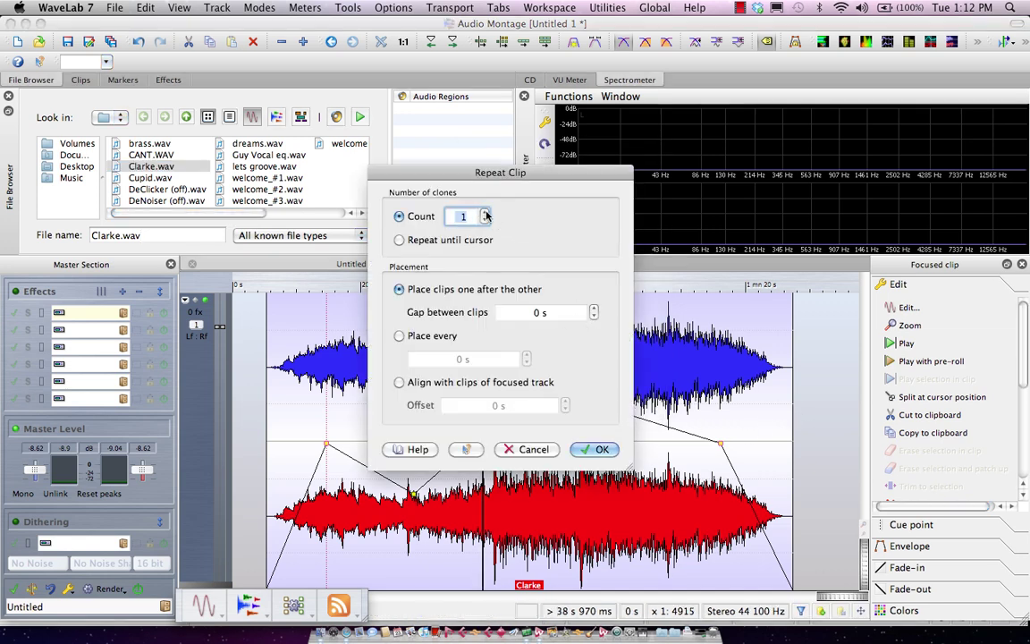
pyautogui.click(599, 448)
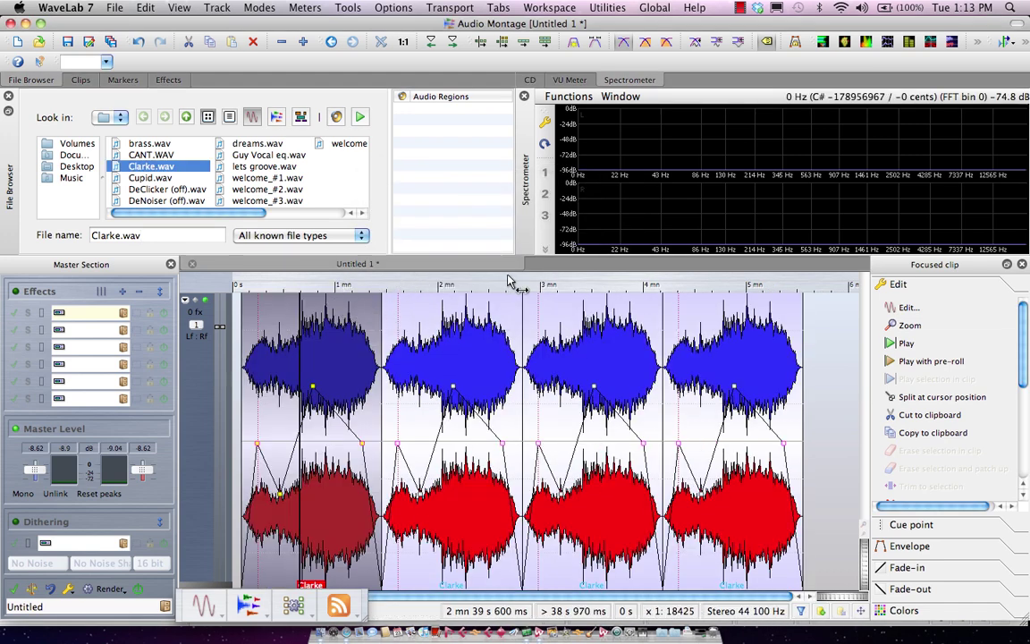
# Undo the clip repetition and the earlier envelope, fade and position edits, back to the original Clarke clip at the montage start
pyautogui.press('super+z')
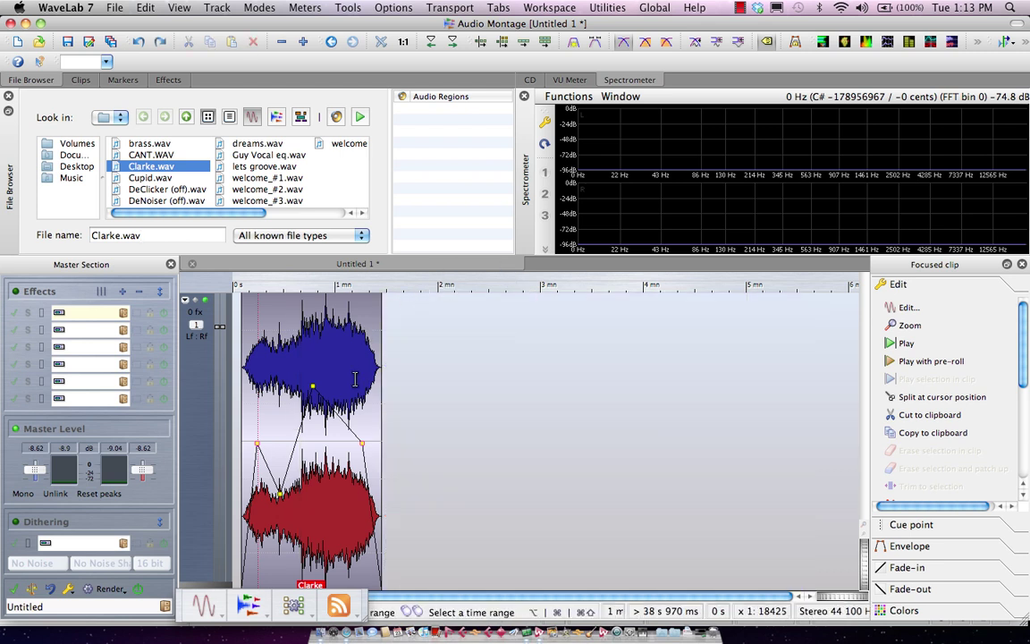
pyautogui.click(299, 349)
pyautogui.press('super+z')
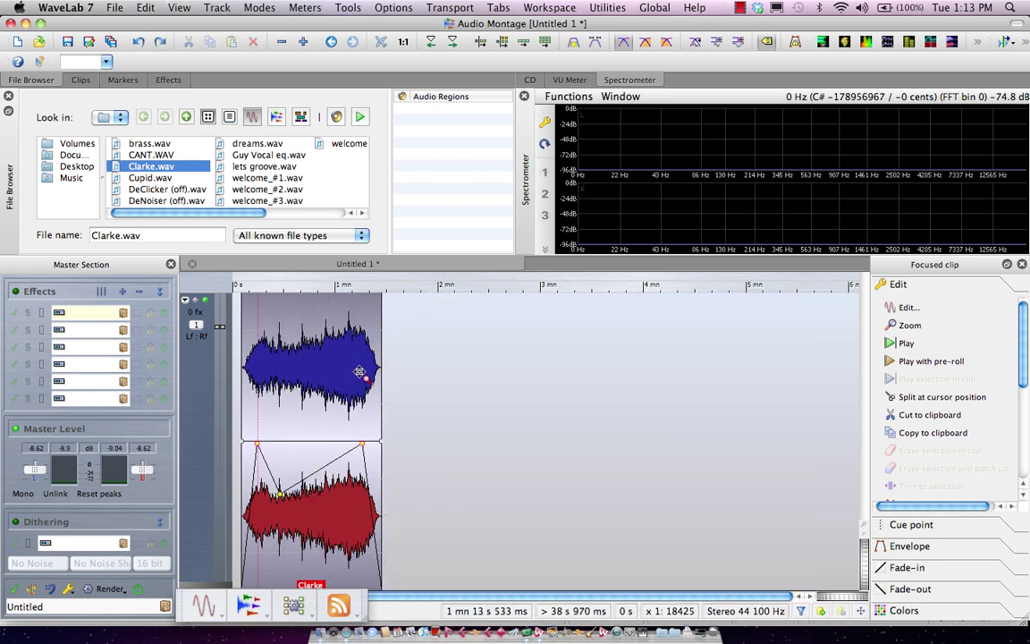
pyautogui.press('super+z')
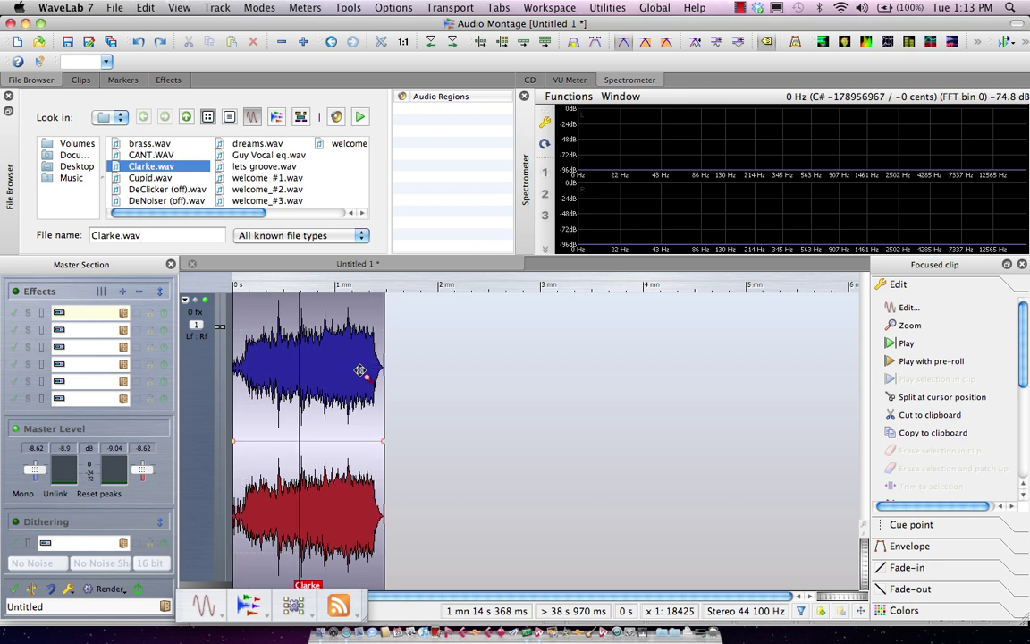
# Repeat the Clarke clip with three clones placed one after the other, with a gap of 1 s 1 ms between clips
pyautogui.rightClick(334, 403)
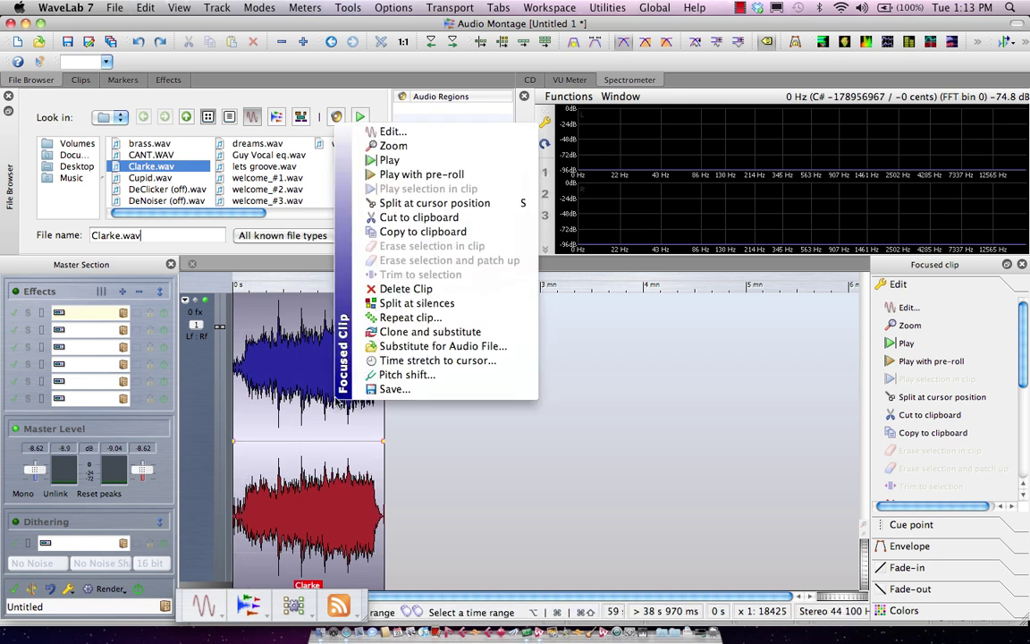
pyautogui.click(445, 325)
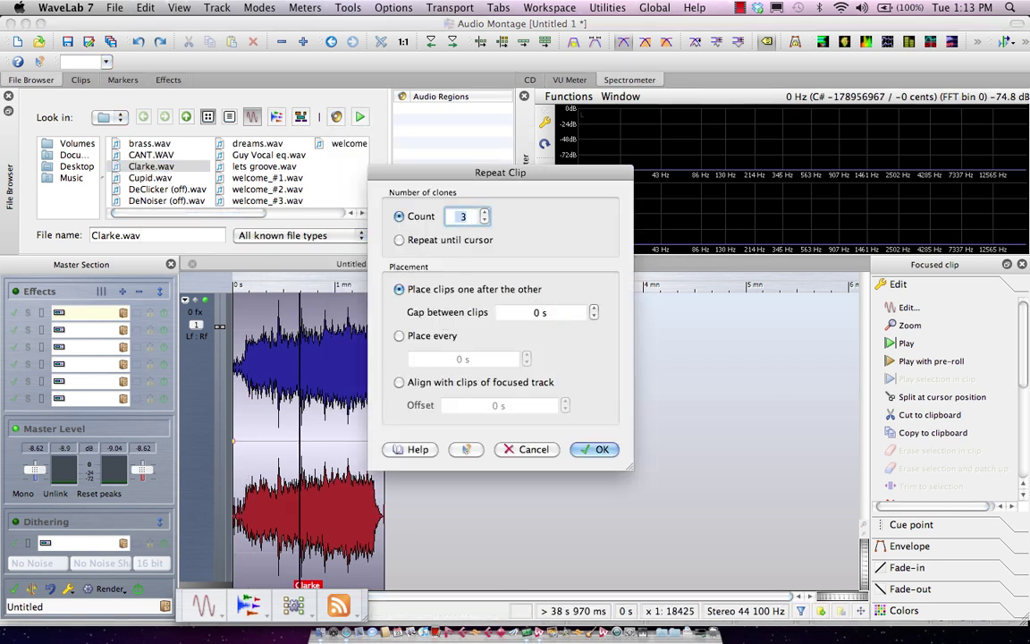
pyautogui.click(595, 309)
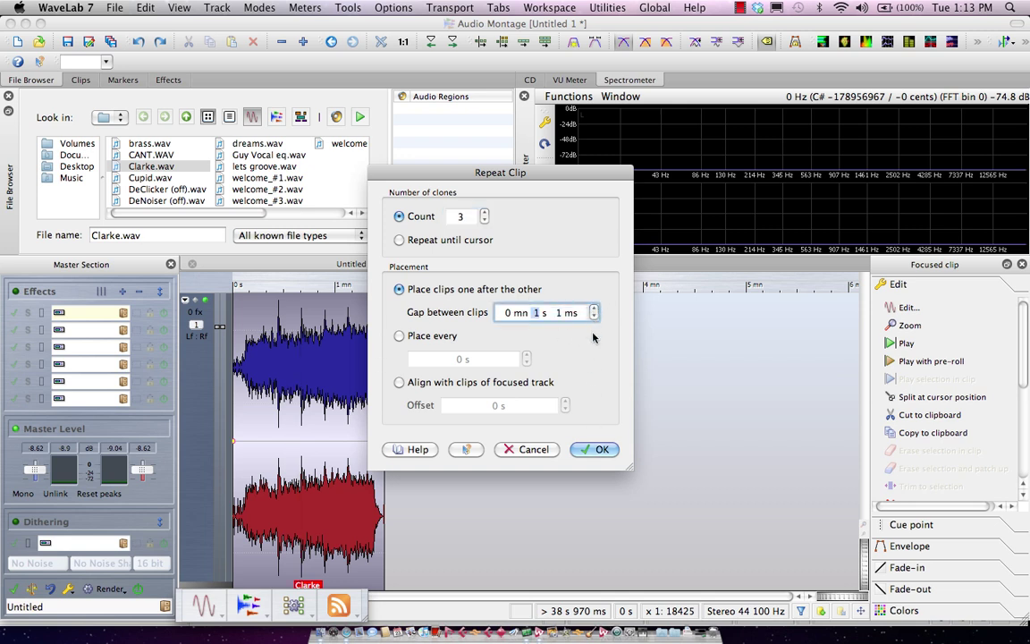
pyautogui.click(598, 451)
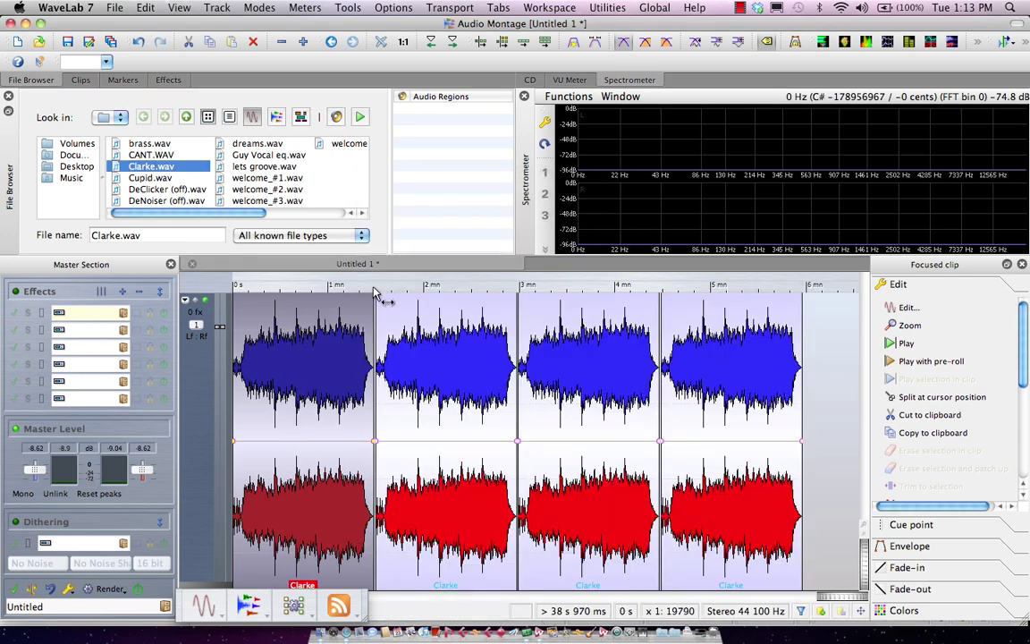
# Play the montage from near the end of the first clip to audition its gap to the second clip
pyautogui.moveTo(360, 286); pyautogui.dragTo(347, 345)
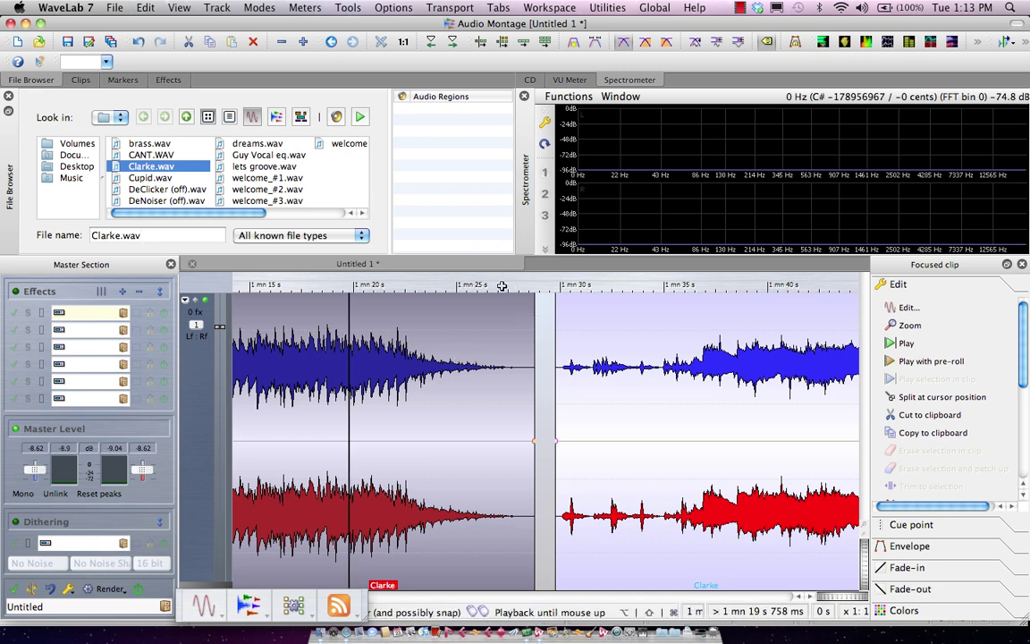
pyautogui.scroll(-5, 489, 276)
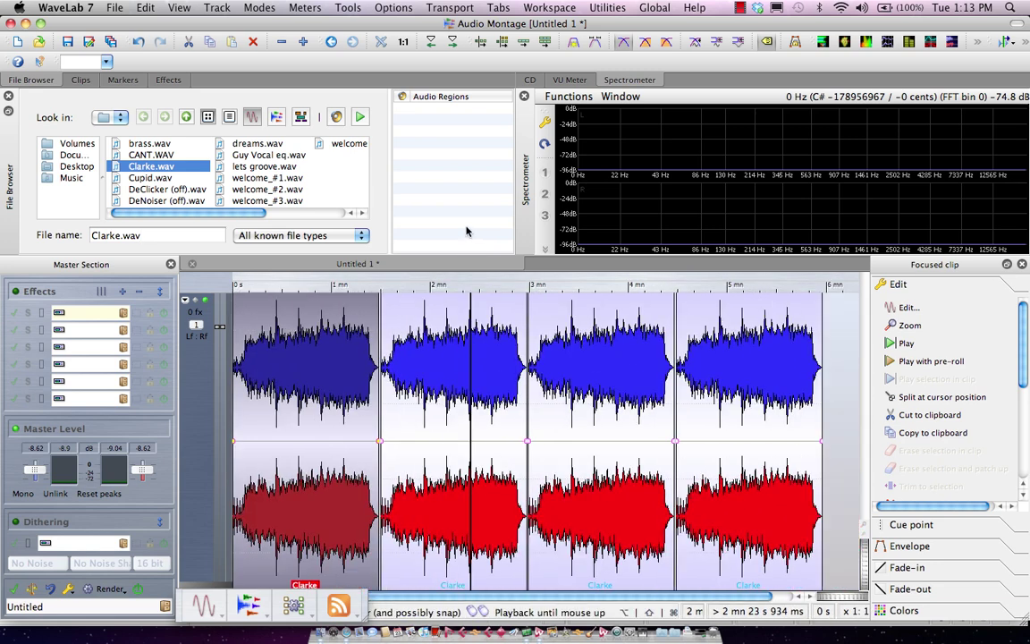
pyautogui.moveTo(342, 287); pyautogui.dragTo(355, 333)
pyautogui.press('space')
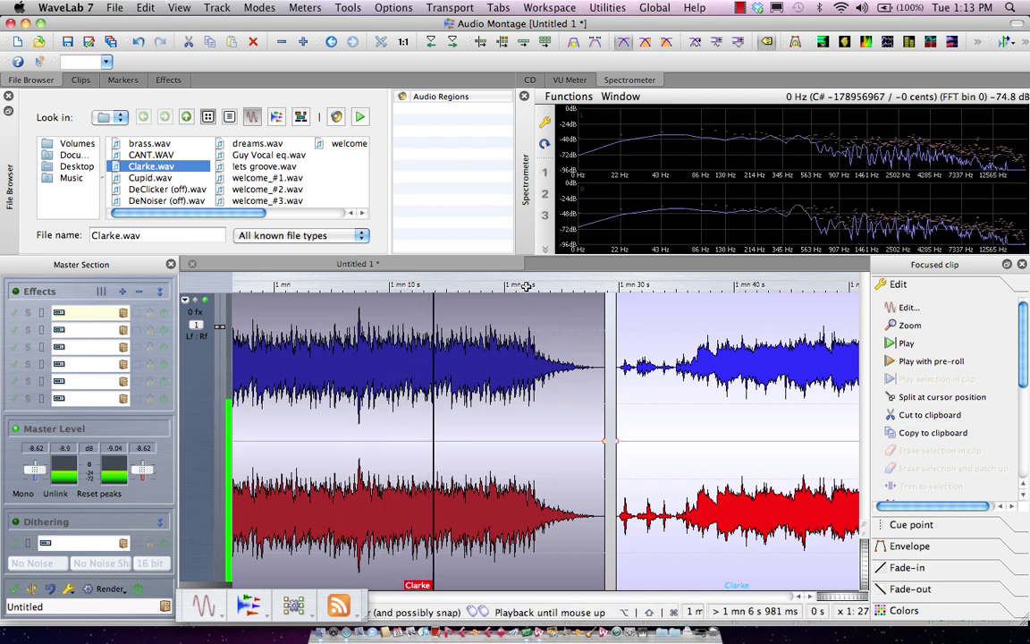
pyautogui.scroll(3, 526, 287)
pyautogui.scroll(2, 527, 286)
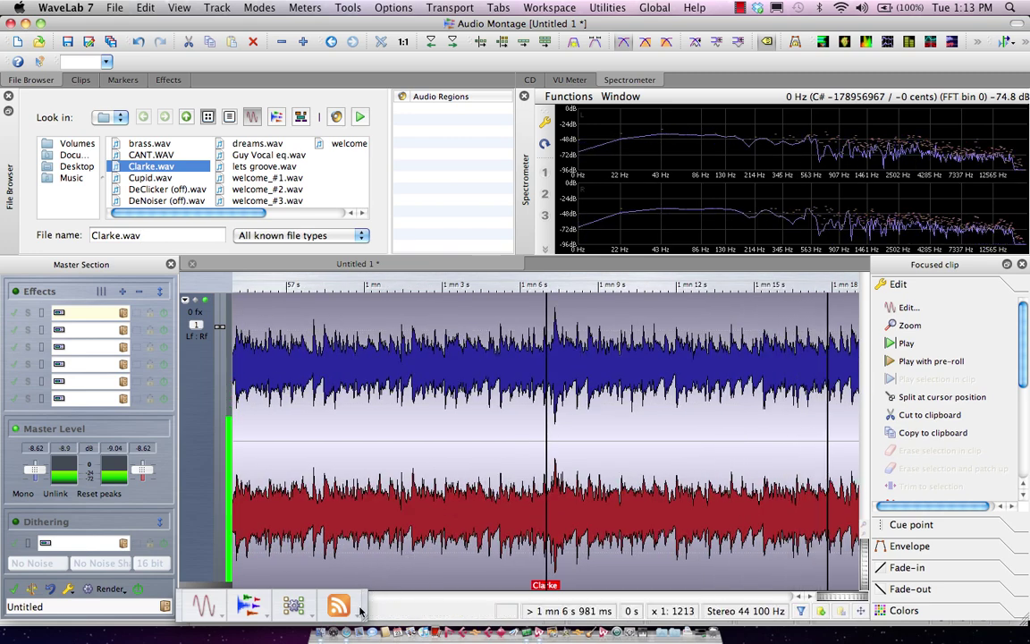
# Overlap the second clip with the end of the first by about 14 s to create a crossfade, and play it
pyautogui.moveTo(363, 609); pyautogui.dragTo(225, 600)
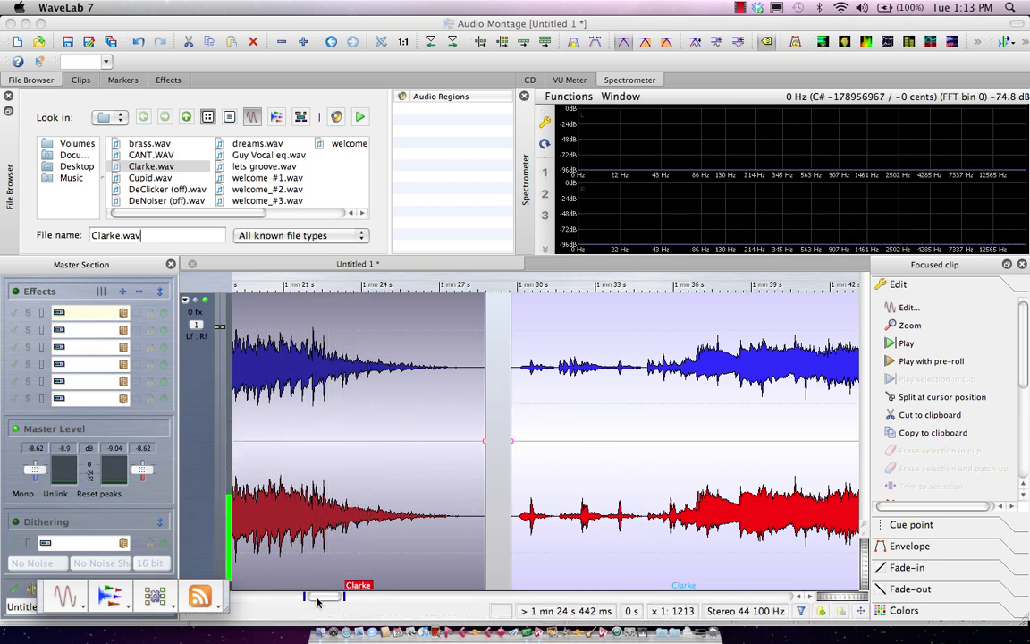
pyautogui.moveTo(667, 557); pyautogui.dragTo(279, 533)
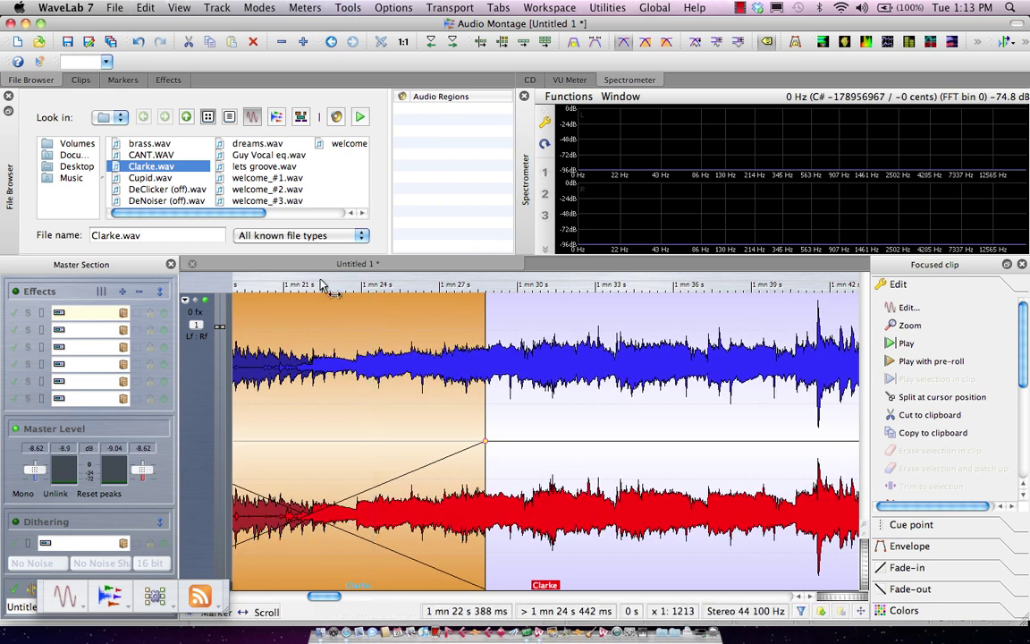
pyautogui.moveTo(326, 286); pyautogui.dragTo(255, 253)
pyautogui.press('space')
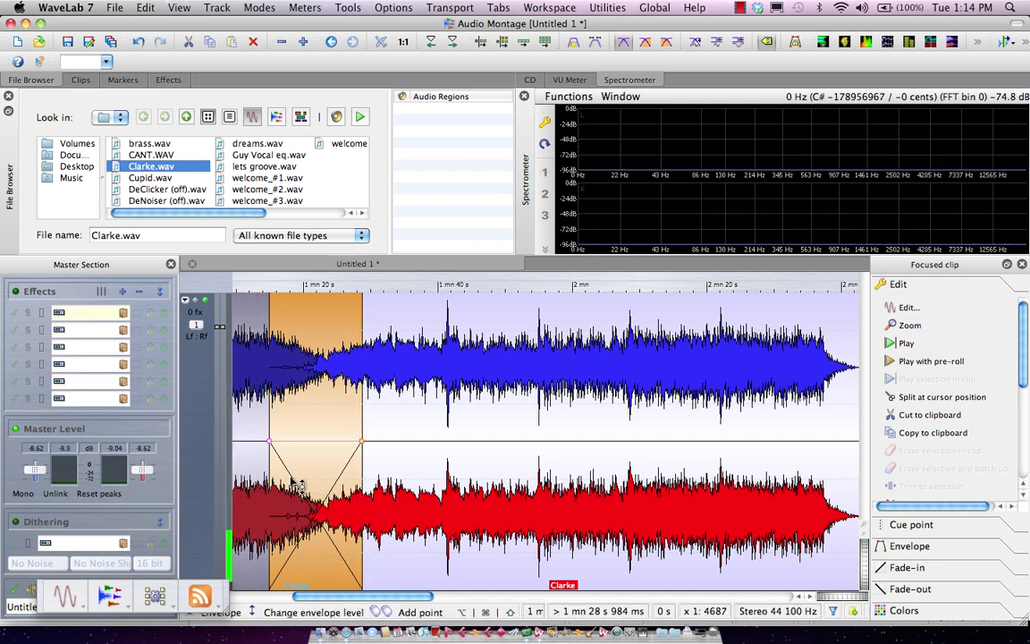
# Set the first crossfade's fade-out curve to Sinusoid and its fade-in curve to Exponential
pyautogui.rightClick(309, 444)
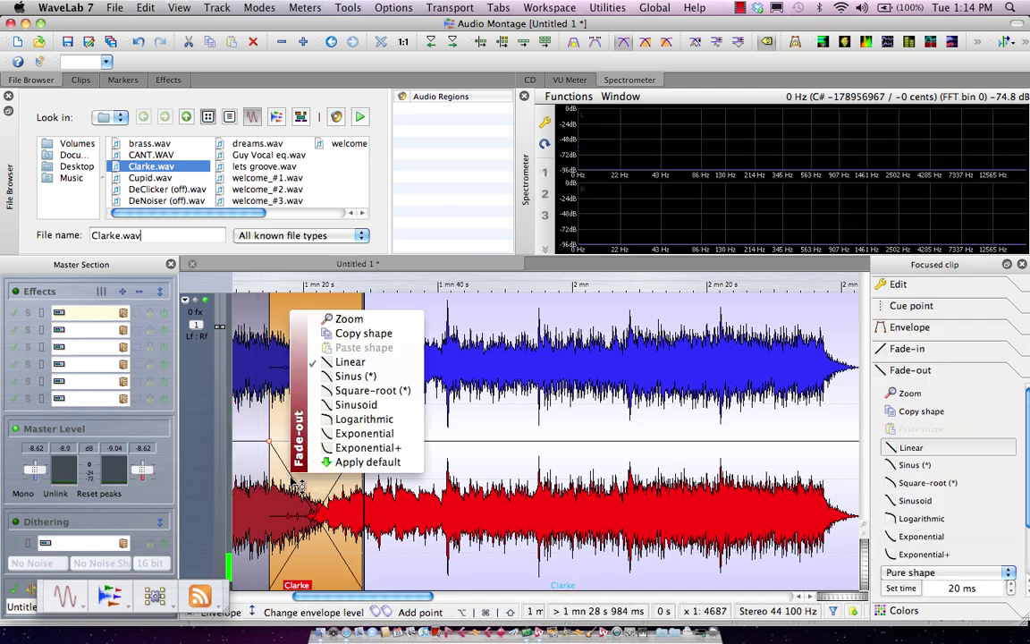
pyautogui.click(363, 411)
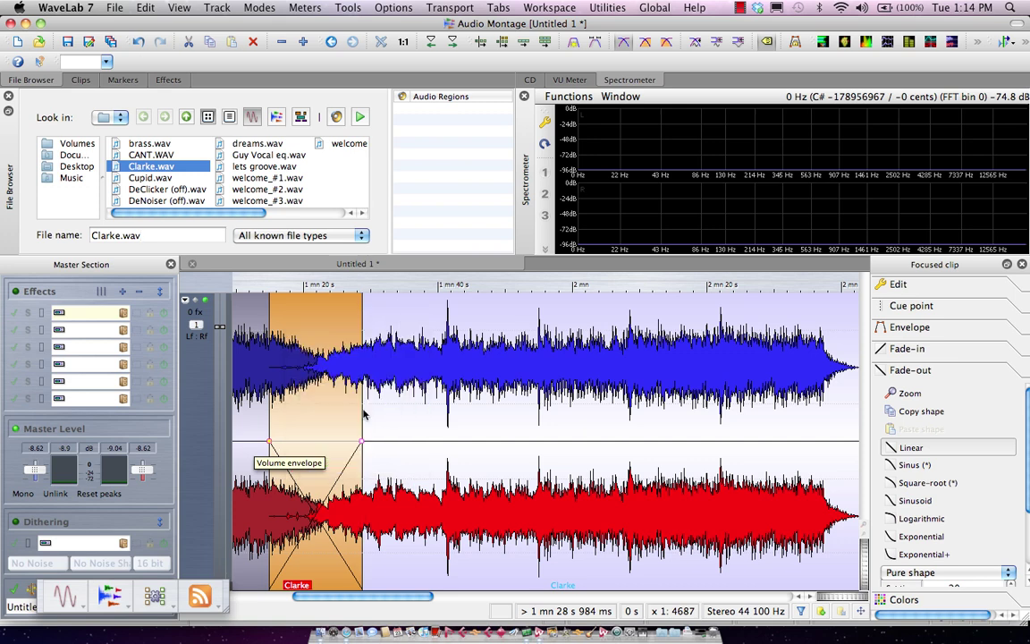
pyautogui.rightClick(347, 481)
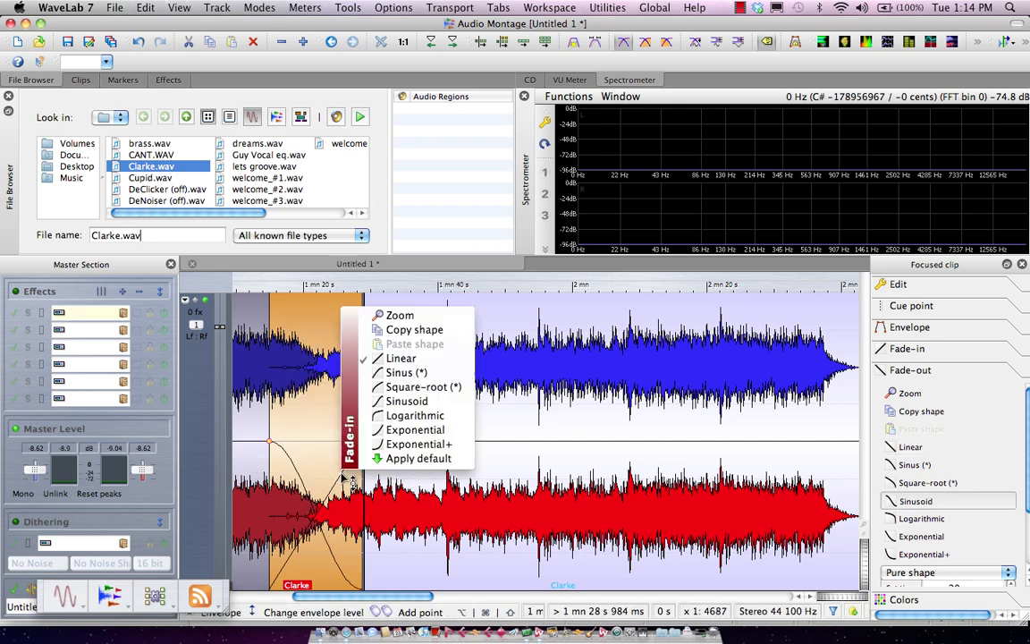
pyautogui.click(393, 430)
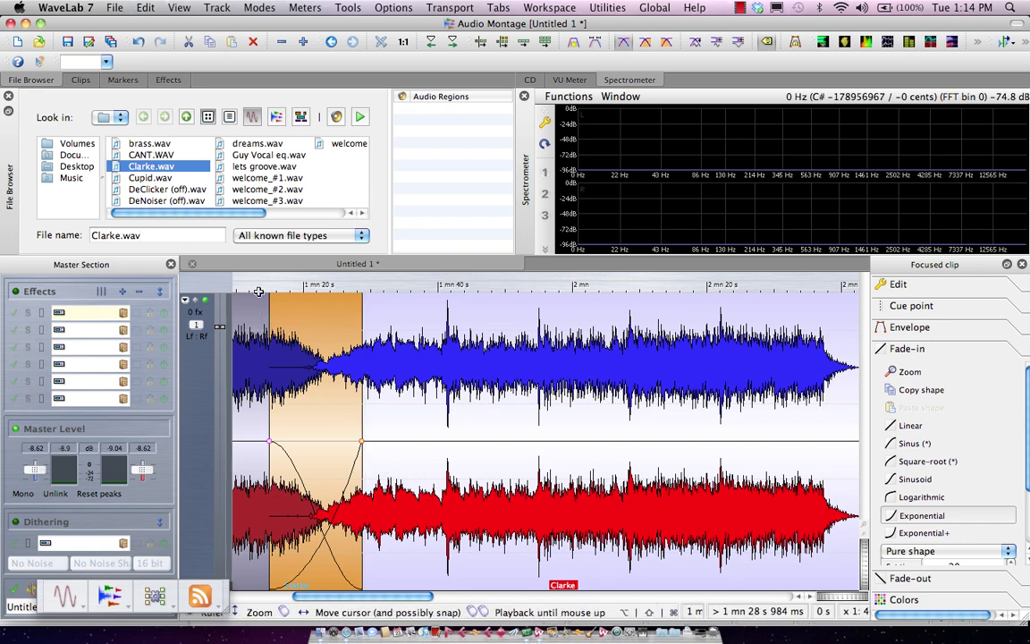
# Play the crossfade between the first and second clips to hear its reshaped curves
pyautogui.press('space')
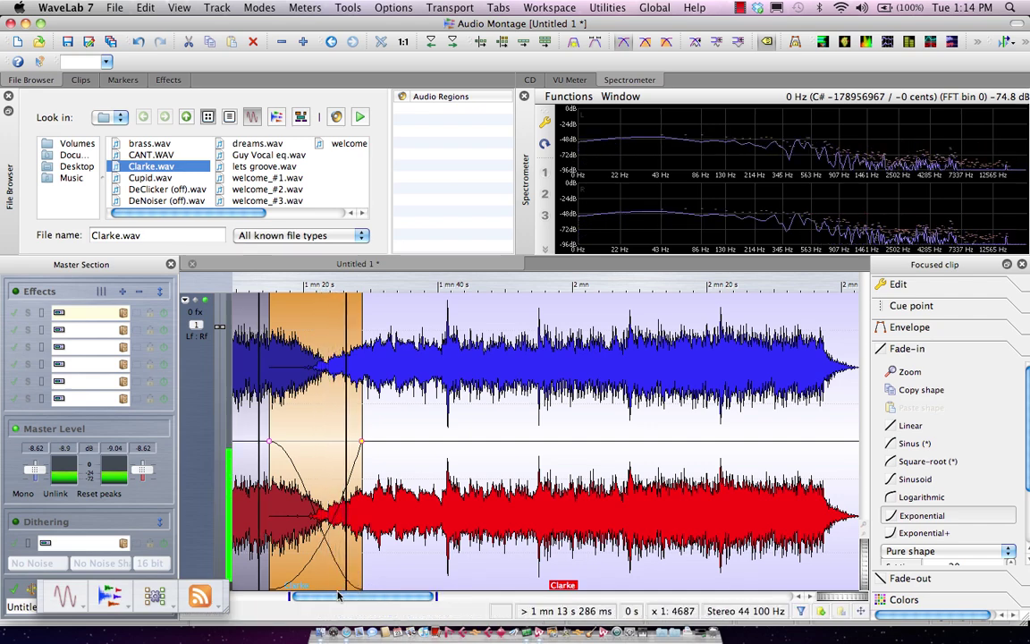
pyautogui.moveTo(338, 596); pyautogui.dragTo(340, 595)
pyautogui.press('space')
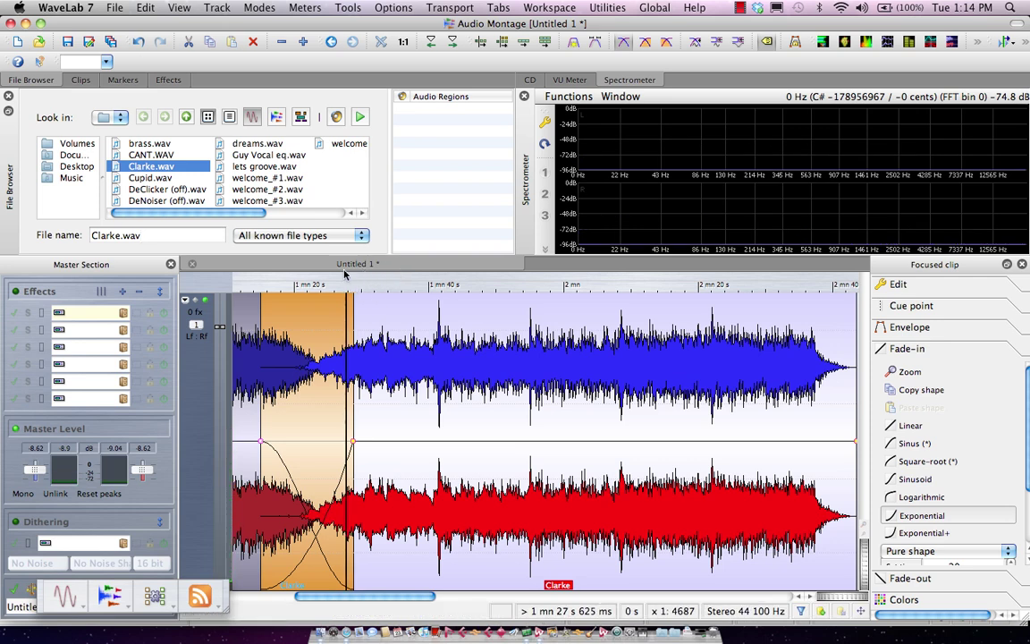
# Move the third clip to overlap the second by about 14 s, and the fourth to overlap the third by about 23 s
pyautogui.moveTo(349, 282); pyautogui.dragTo(357, 267)
pyautogui.click(825, 420)
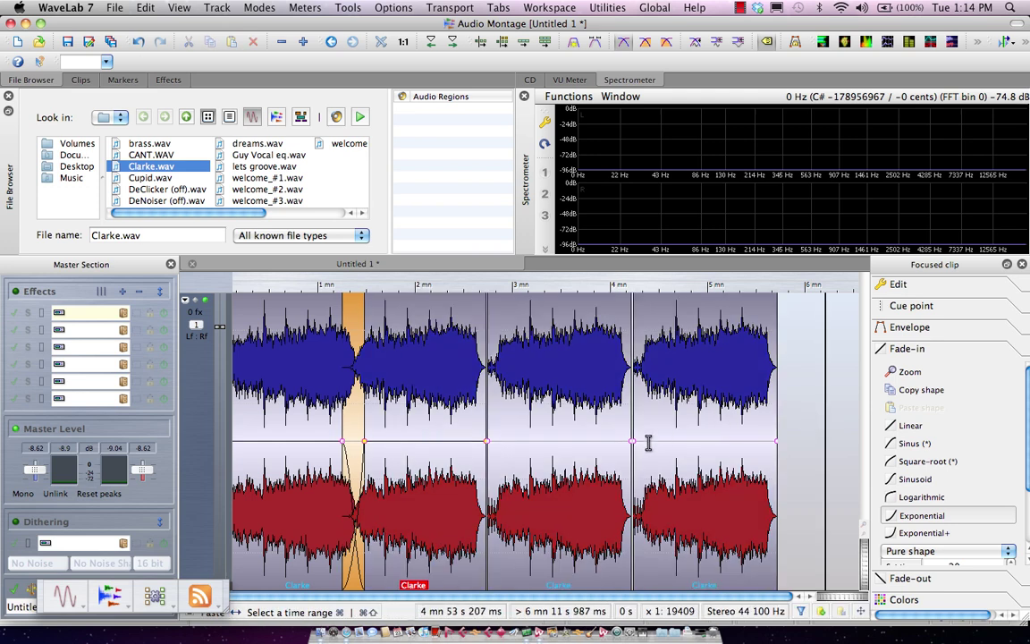
pyautogui.moveTo(555, 498); pyautogui.dragTo(532, 499)
pyautogui.moveTo(667, 517); pyautogui.dragTo(609, 518)
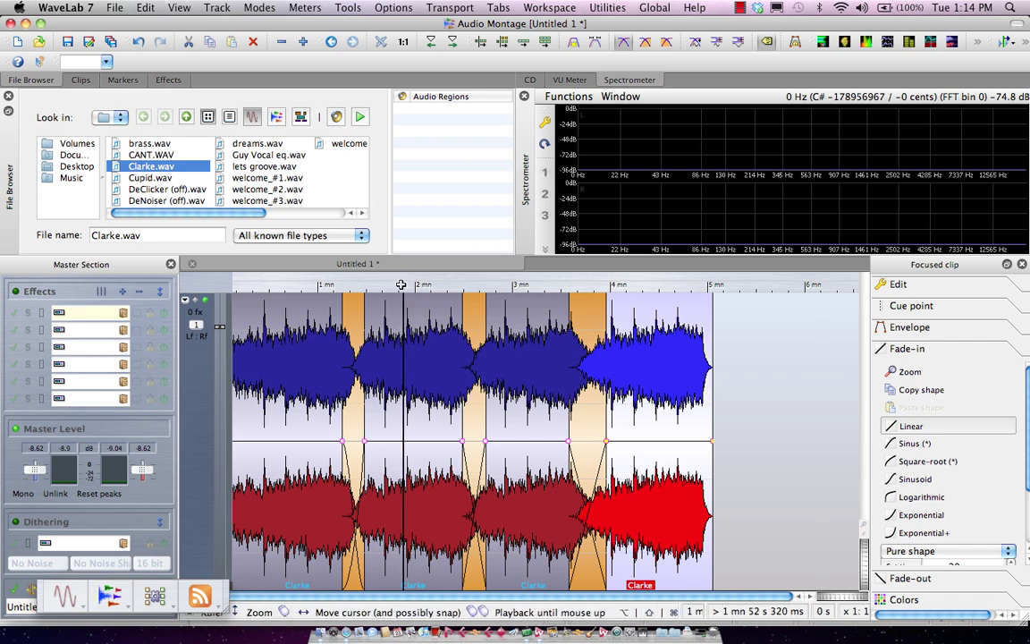
# Move the second clip and the clips following it about 3 s earlier, lengthening the first crossfade to about 16 s
pyautogui.moveTo(402, 284); pyautogui.dragTo(396, 346)
pyautogui.moveTo(410, 491); pyautogui.dragTo(427, 510)
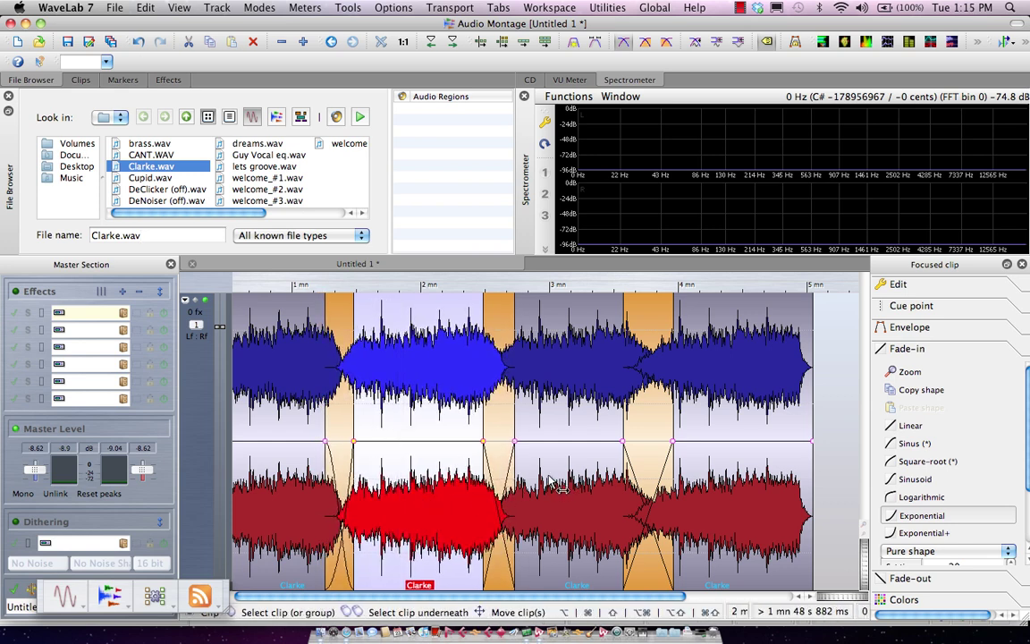
pyautogui.keyDown('shift'); pyautogui.click(548, 478); pyautogui.keyUp('shift')
pyautogui.keyDown('shift'); pyautogui.click(735, 487); pyautogui.keyUp('shift')
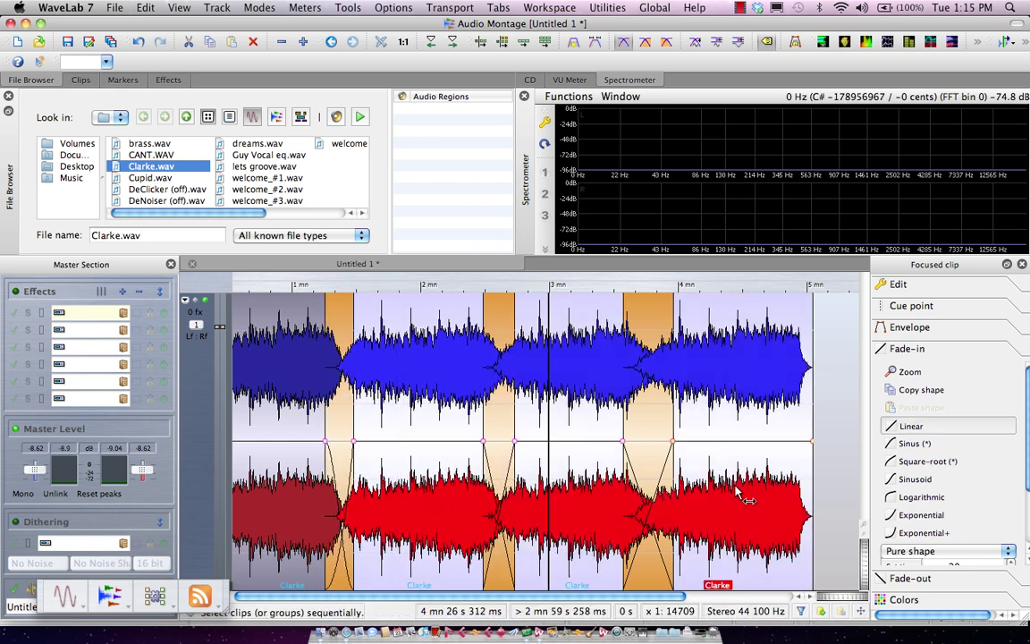
pyautogui.moveTo(405, 508)
pyautogui.mouseDown()
pyautogui.moveTo(419, 504)
pyautogui.moveTo(394, 505)
pyautogui.mouseUp()
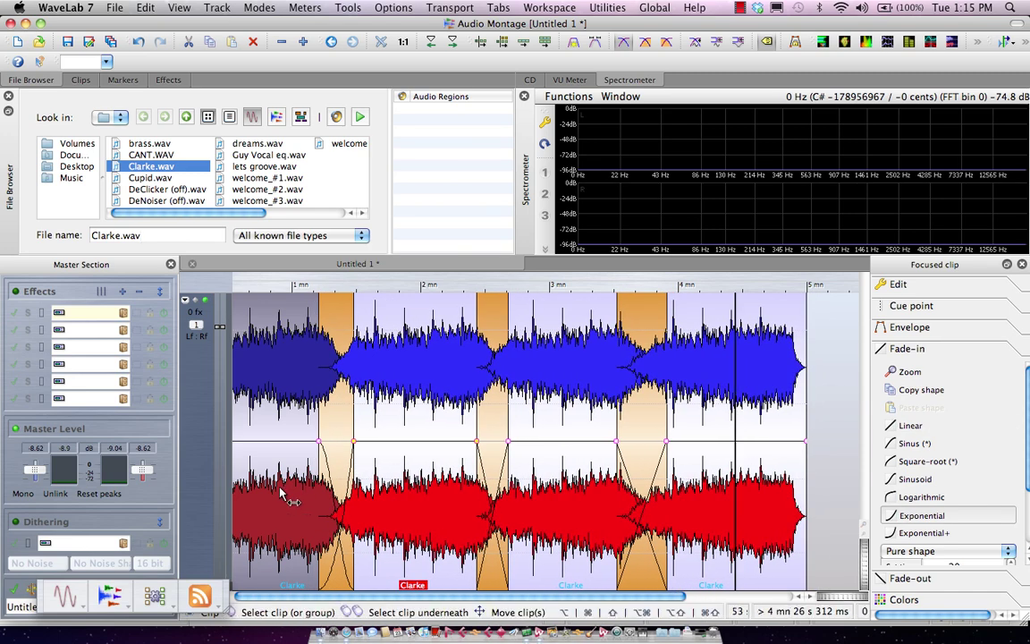
# Try selecting individual clips on the track, and finish with all four clips selected
pyautogui.click(285, 490)
pyautogui.keyDown('super'); pyautogui.click(424, 506); pyautogui.keyUp('super')
pyautogui.keyDown('super'); pyautogui.click(495, 451); pyautogui.keyUp('super')
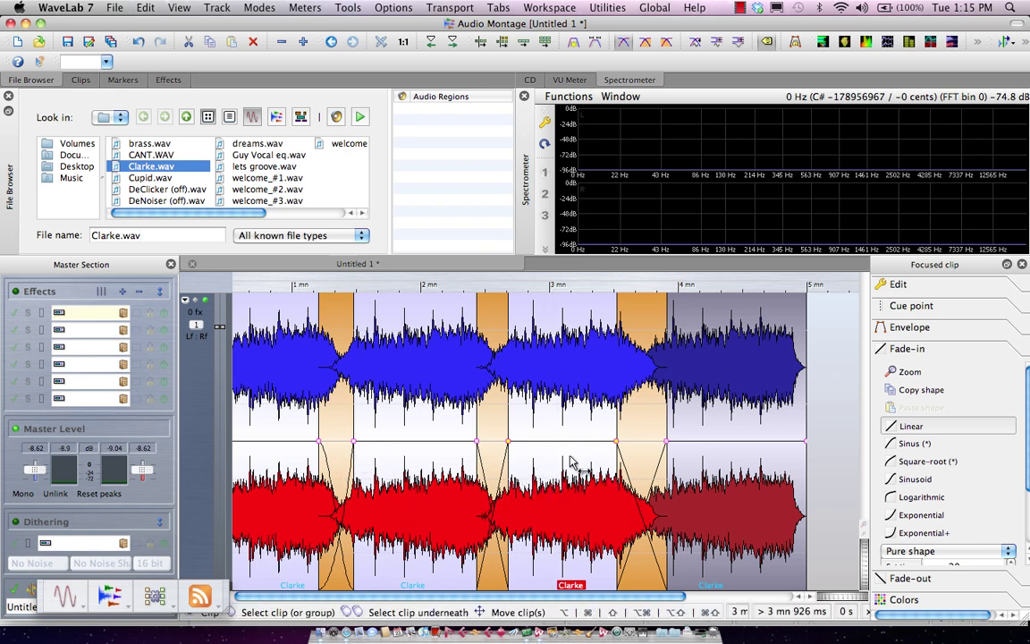
pyautogui.moveTo(572, 462)
pyautogui.mouseDown()
pyautogui.moveTo(603, 469)
pyautogui.moveTo(552, 469)
pyautogui.moveTo(573, 467)
pyautogui.moveTo(566, 472)
pyautogui.mouseUp()
pyautogui.click(422, 497)
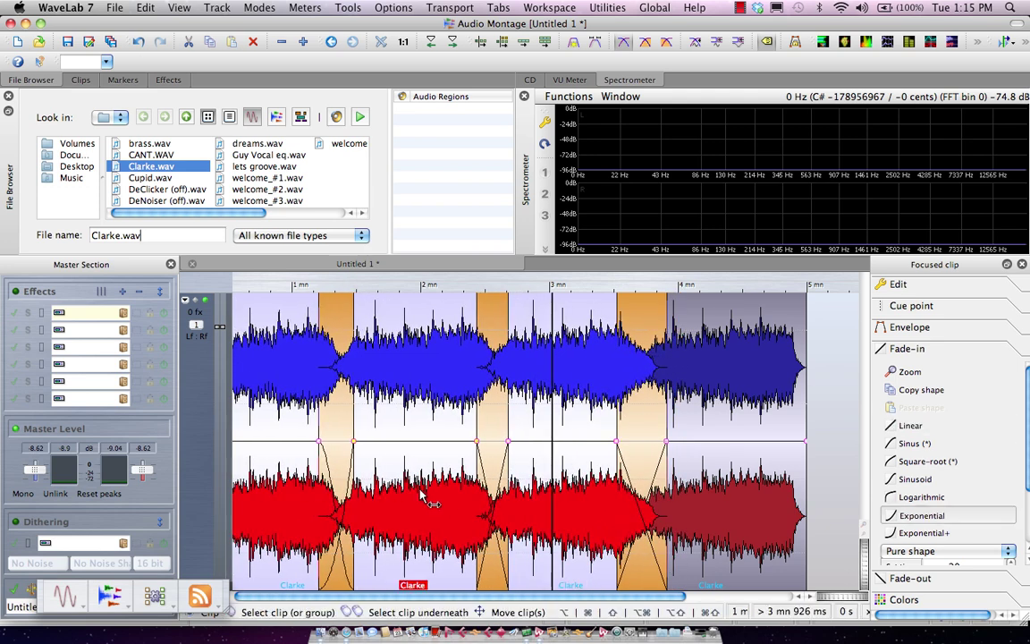
pyautogui.click(829, 474)
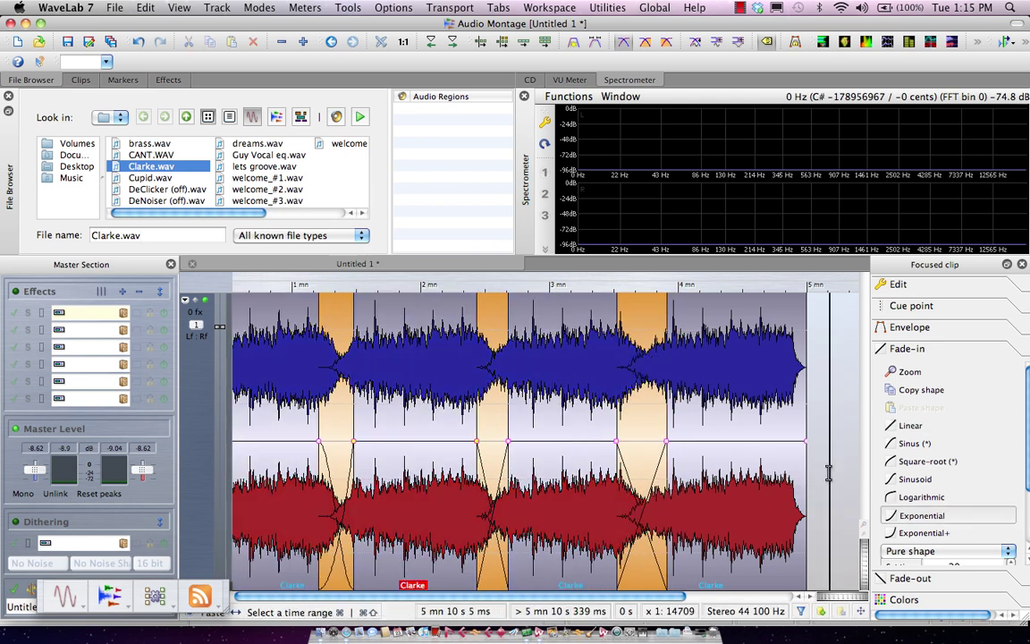
# Select the first and third clips together and move both slightly later on the track
pyautogui.click(564, 505)
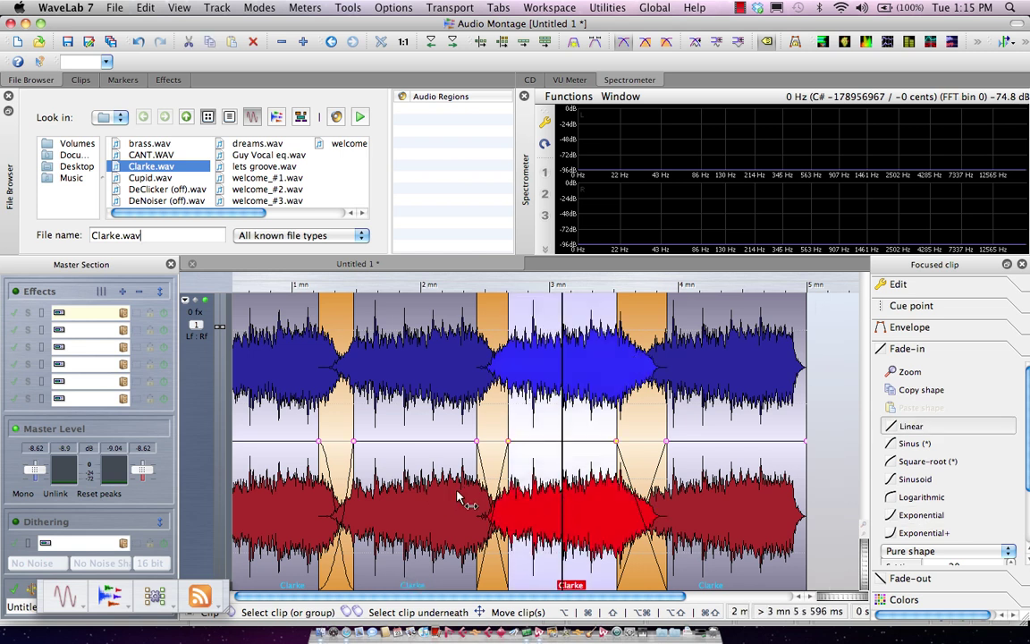
pyautogui.keyDown('shift'); pyautogui.click(286, 488); pyautogui.keyUp('shift')
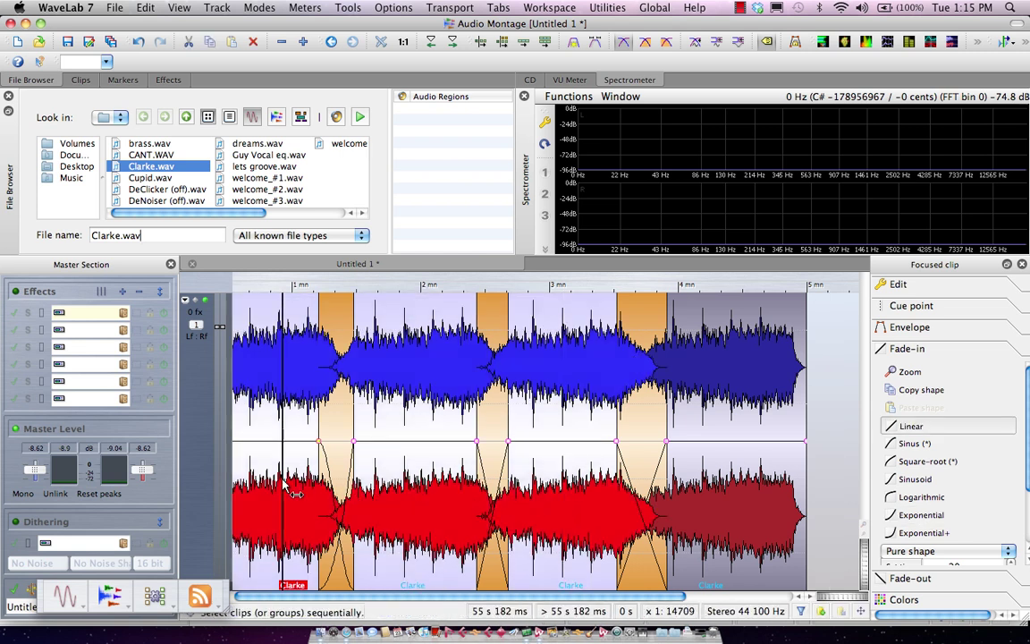
pyautogui.click(385, 478)
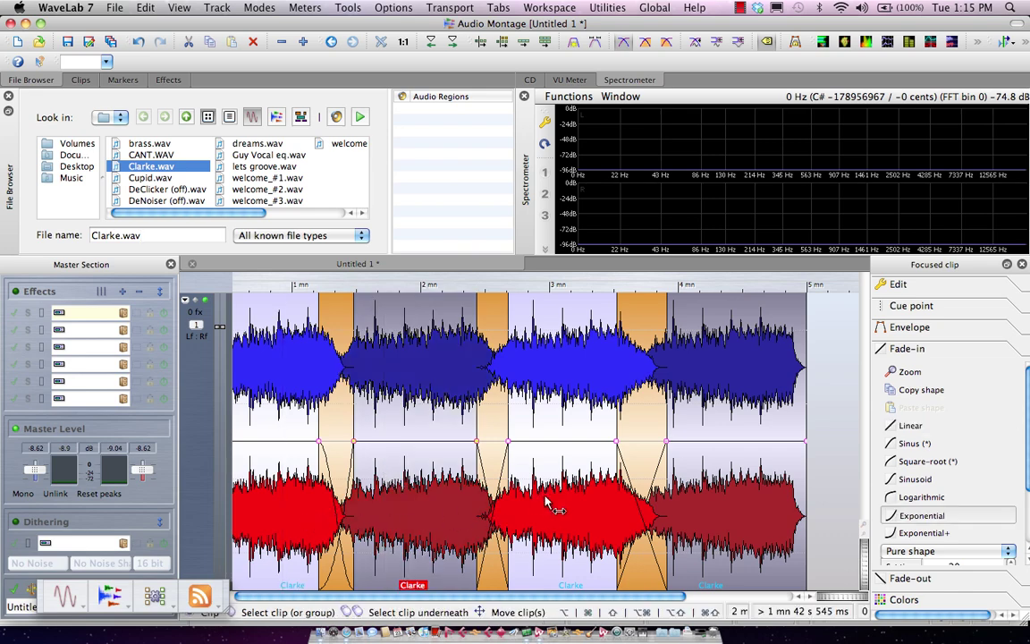
pyautogui.moveTo(547, 501)
pyautogui.mouseDown()
pyautogui.moveTo(593, 498)
pyautogui.moveTo(552, 490)
pyautogui.mouseUp()
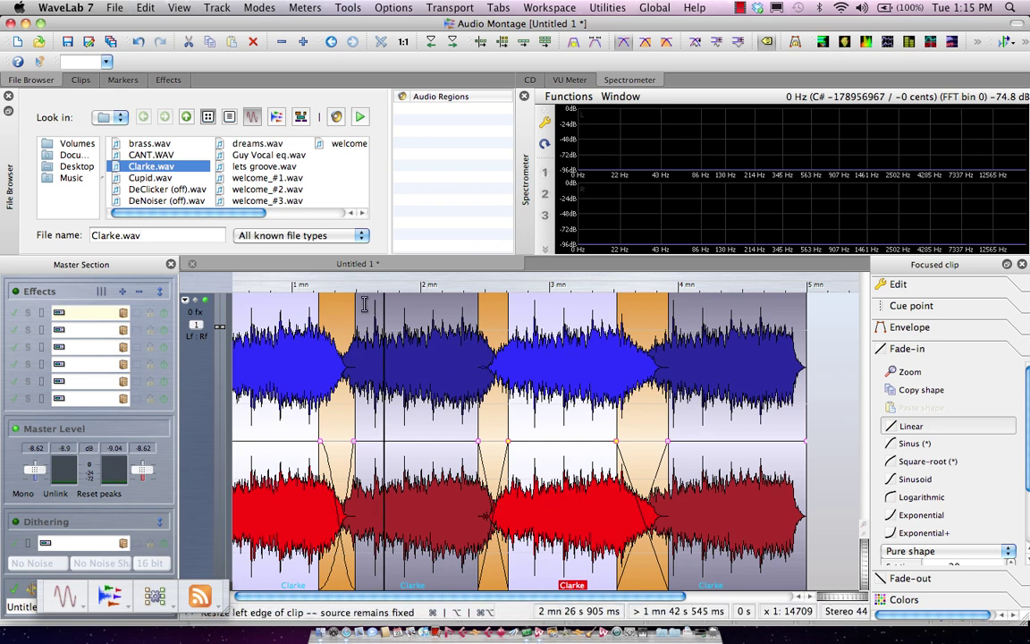
# Add a stereo track below the existing one
pyautogui.click(230, 286)
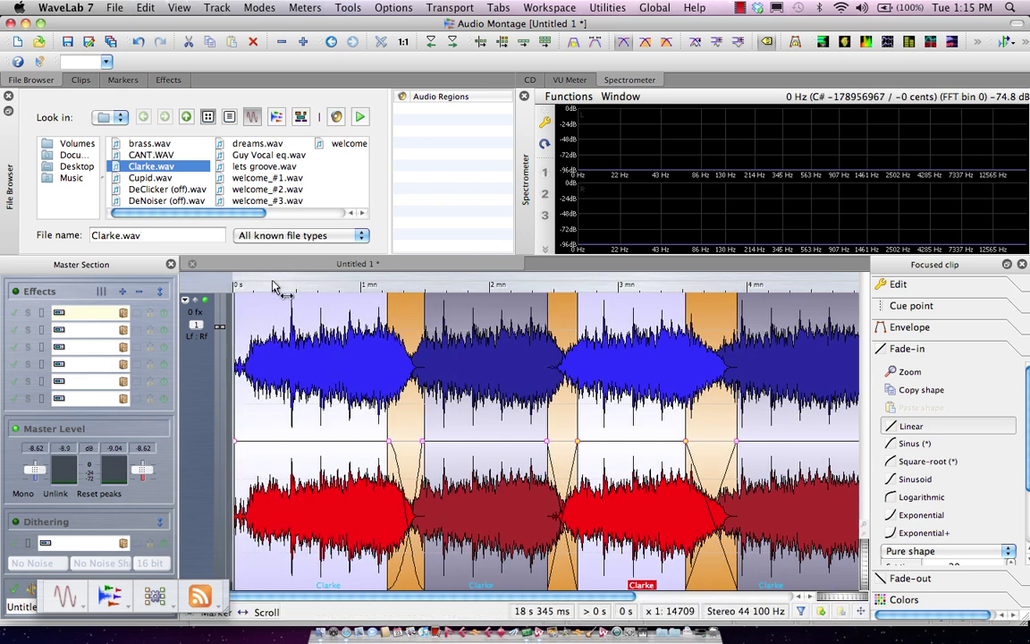
pyautogui.moveTo(266, 283); pyautogui.dragTo(263, 275)
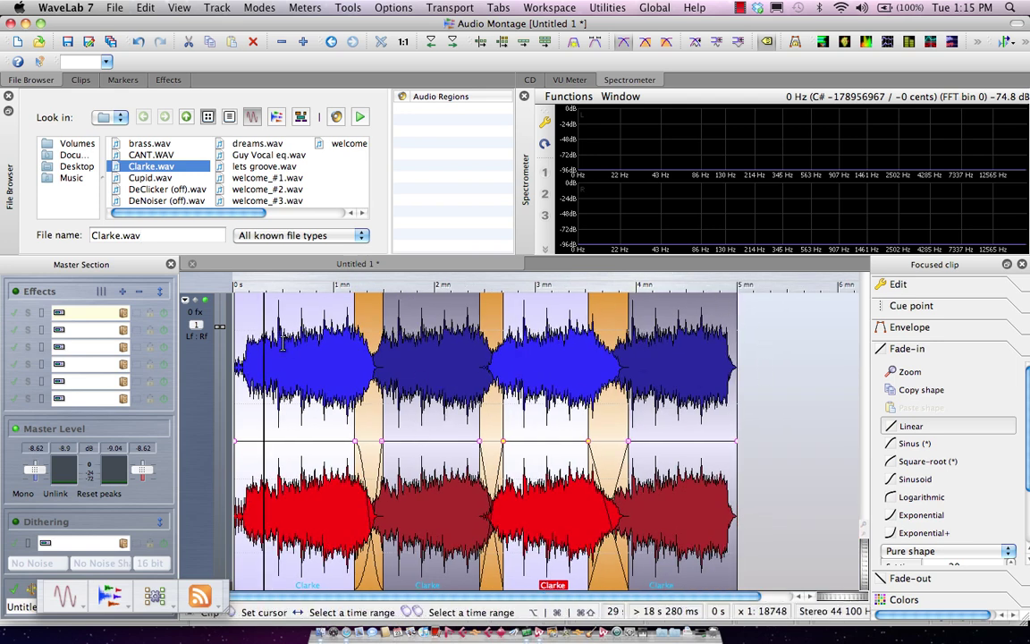
pyautogui.rightClick(201, 329)
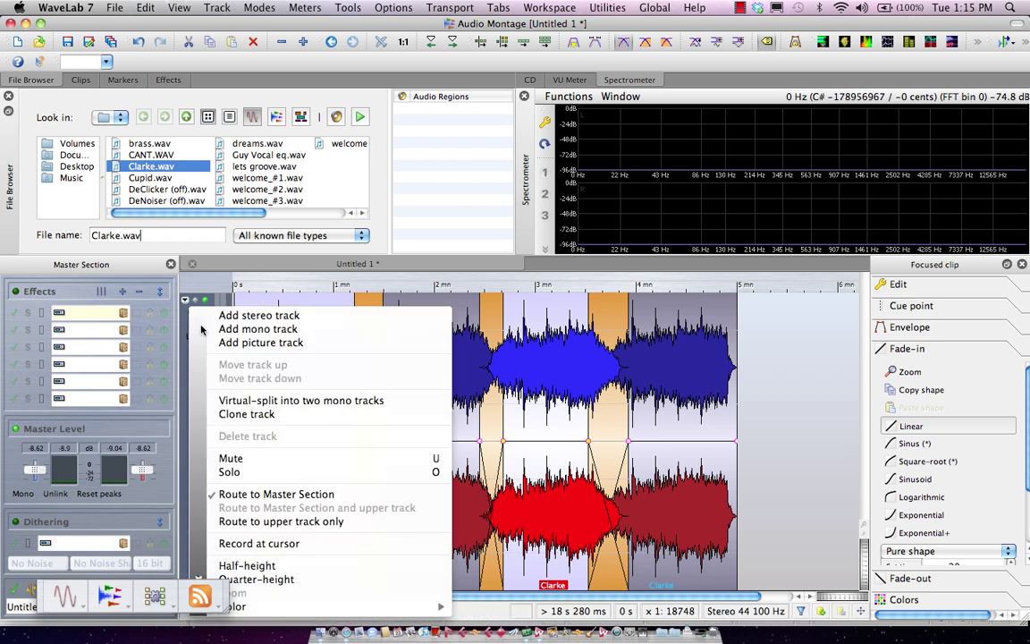
pyautogui.click(295, 318)
# Insert the welcome audio file on the second track at about 47.6 s
pyautogui.click(312, 483)
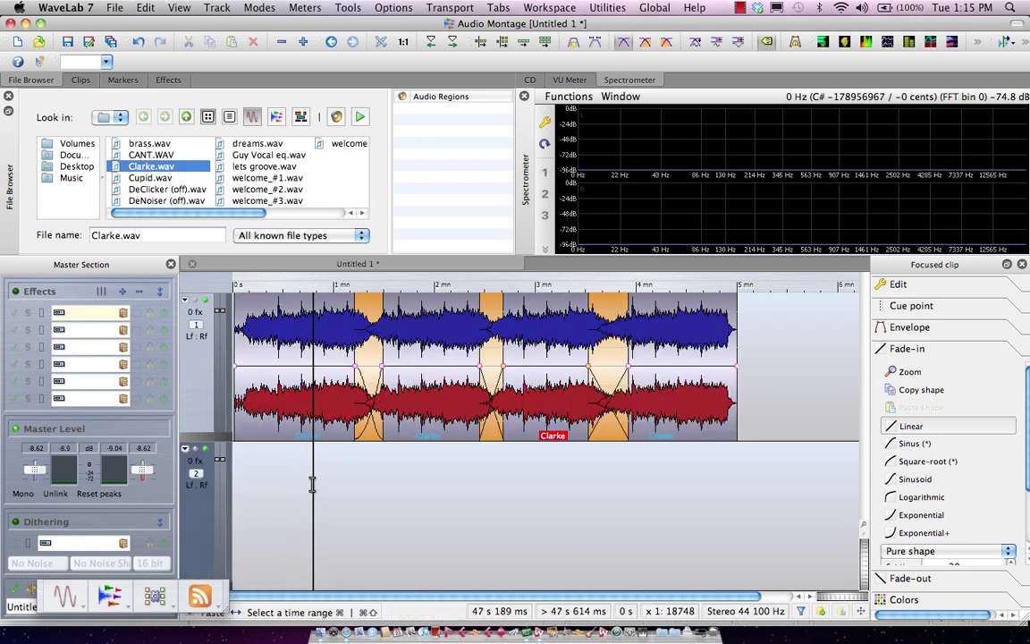
pyautogui.rightClick(327, 482)
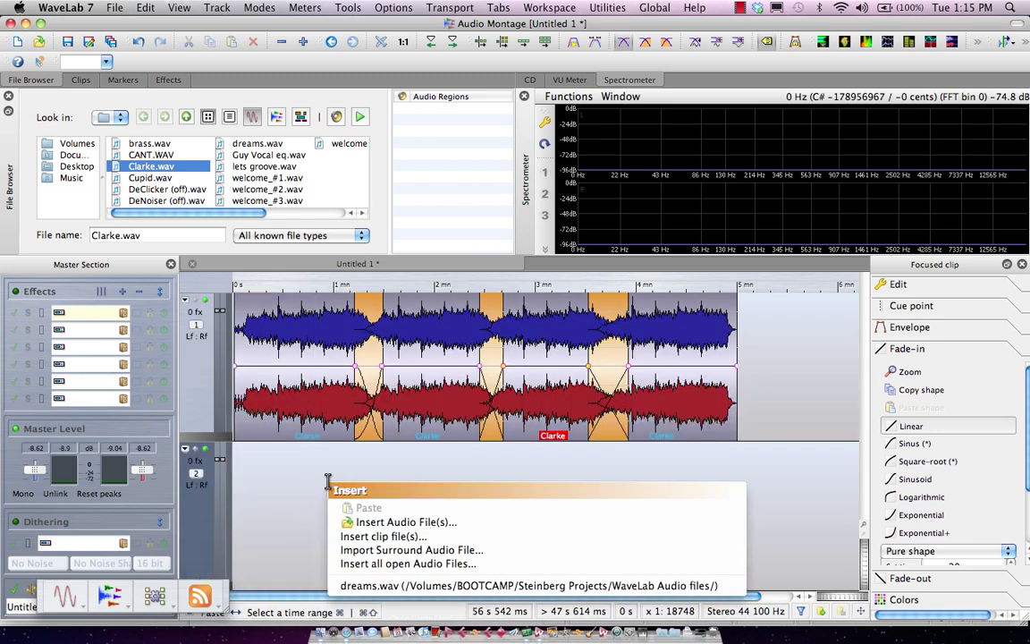
pyautogui.click(367, 521)
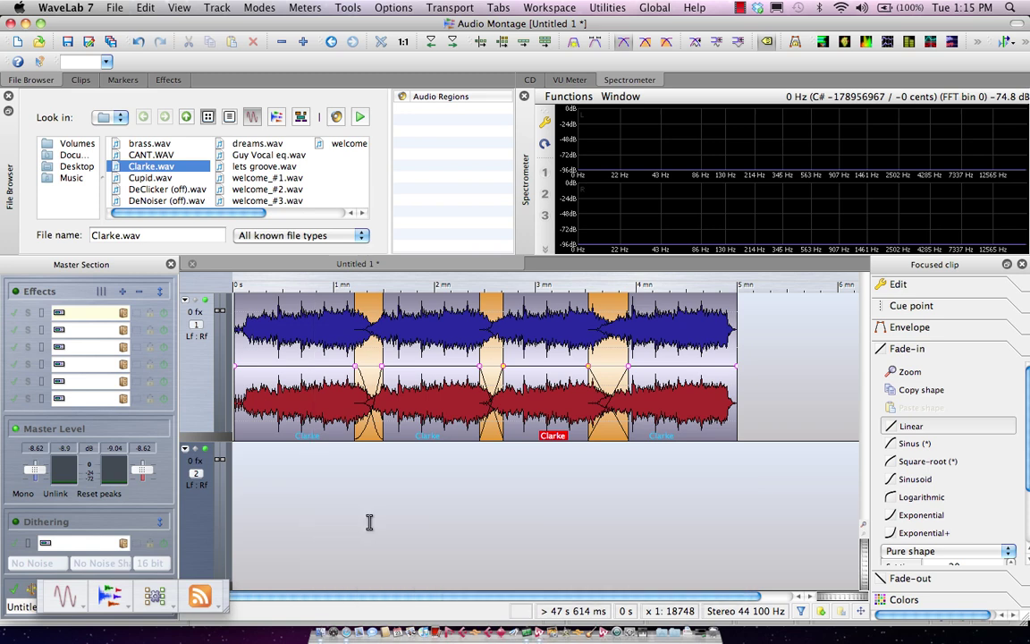
pyautogui.scroll(-10, 493, 235)
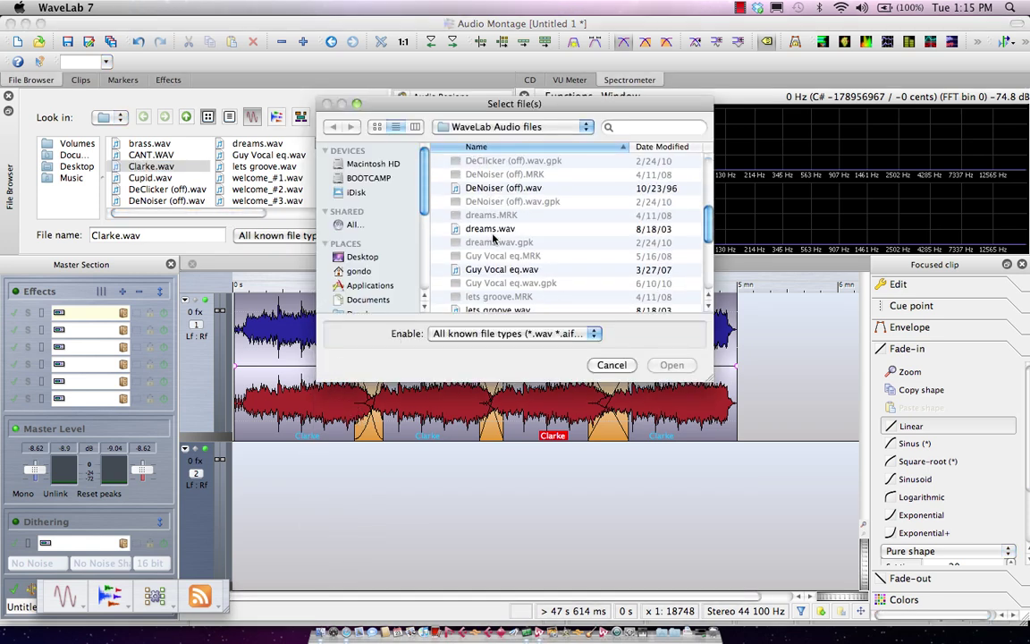
pyautogui.doubleClick(502, 293)
pyautogui.click(565, 298)
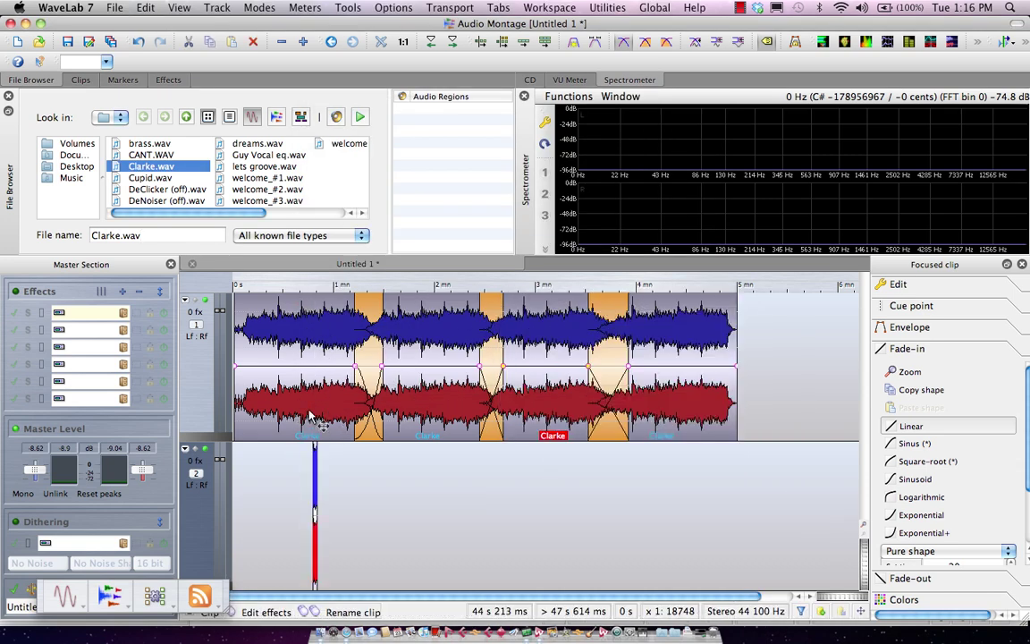
# Move the welcome clip to start at about 38.9 s and play it over the music
pyautogui.moveTo(318, 288); pyautogui.dragTo(350, 398)
pyautogui.moveTo(353, 545); pyautogui.dragTo(447, 548)
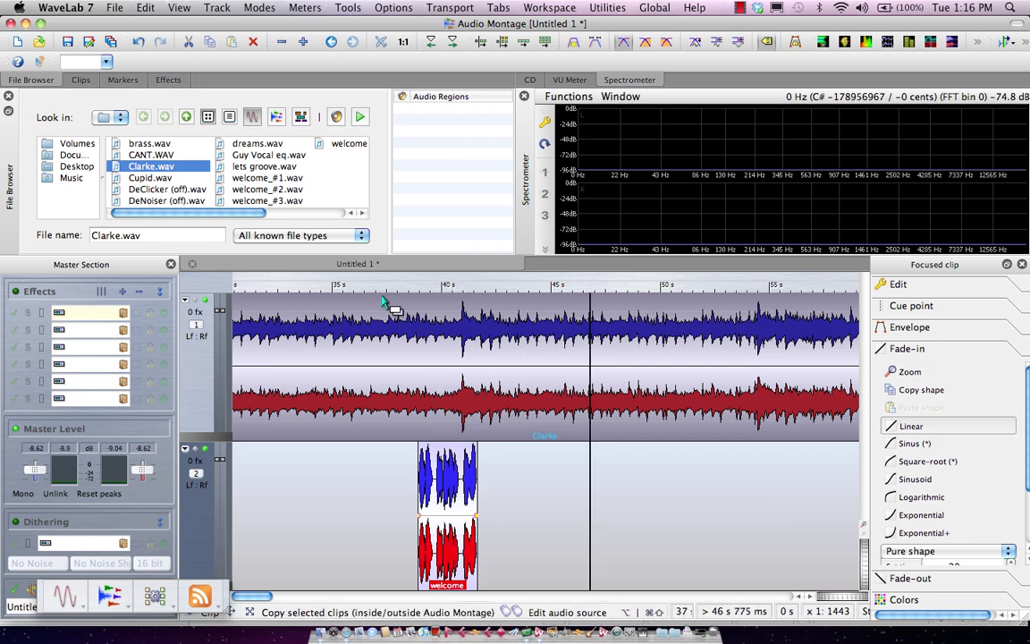
pyautogui.press('space')
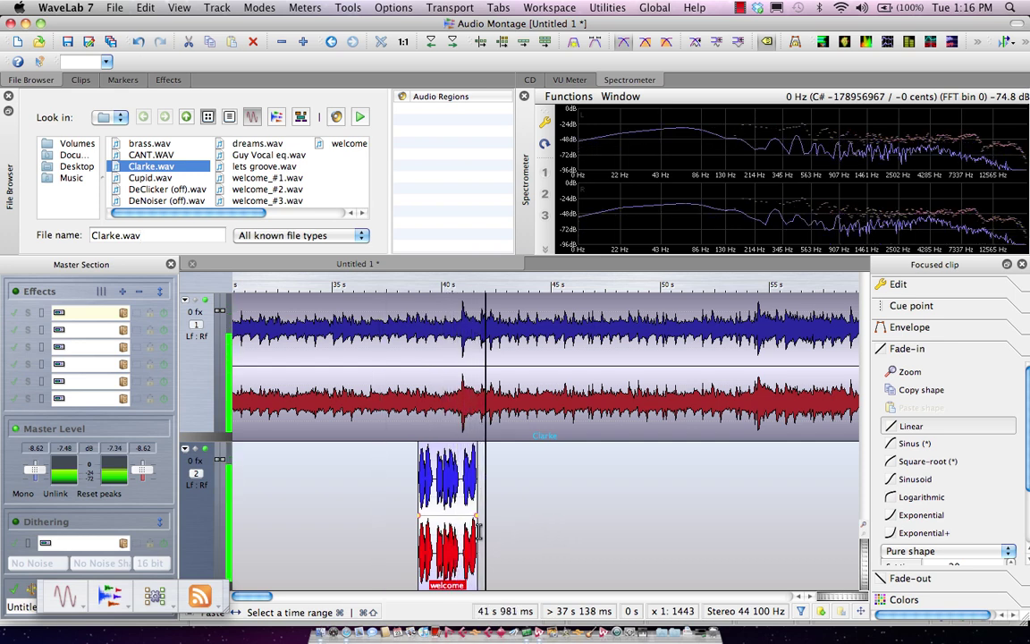
pyautogui.press('space')
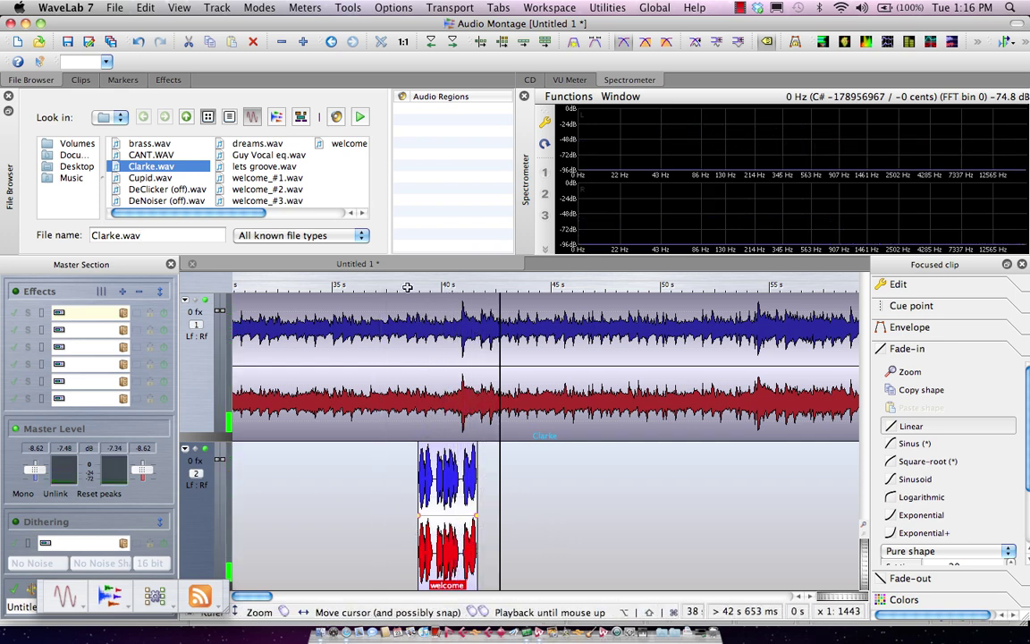
# Raise the welcome clip's volume envelope slightly and trim its start to about 39.7 s
pyautogui.moveTo(429, 284); pyautogui.dragTo(429, 308)
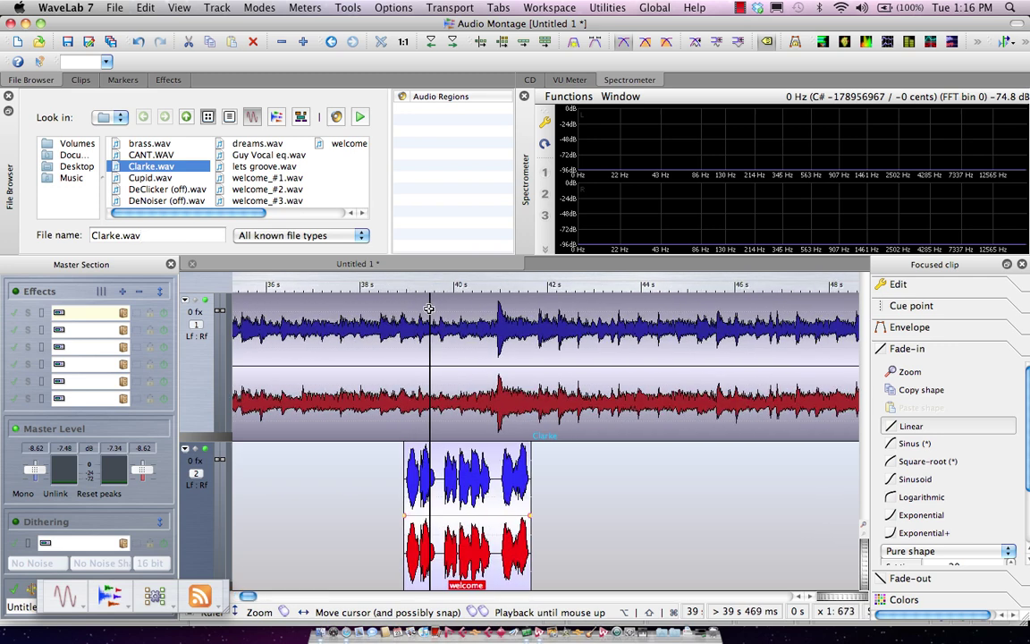
pyautogui.click(433, 516)
pyautogui.moveTo(439, 522); pyautogui.dragTo(437, 497)
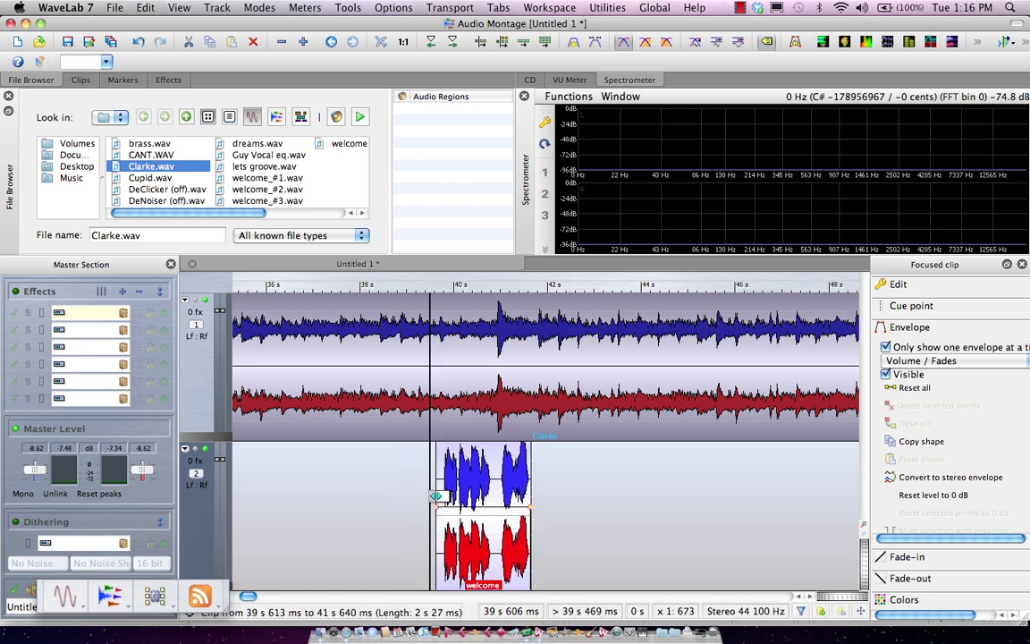
# Play the trimmed welcome clip with the music from about 39.3 s
pyautogui.click(419, 289)
pyautogui.press('space')
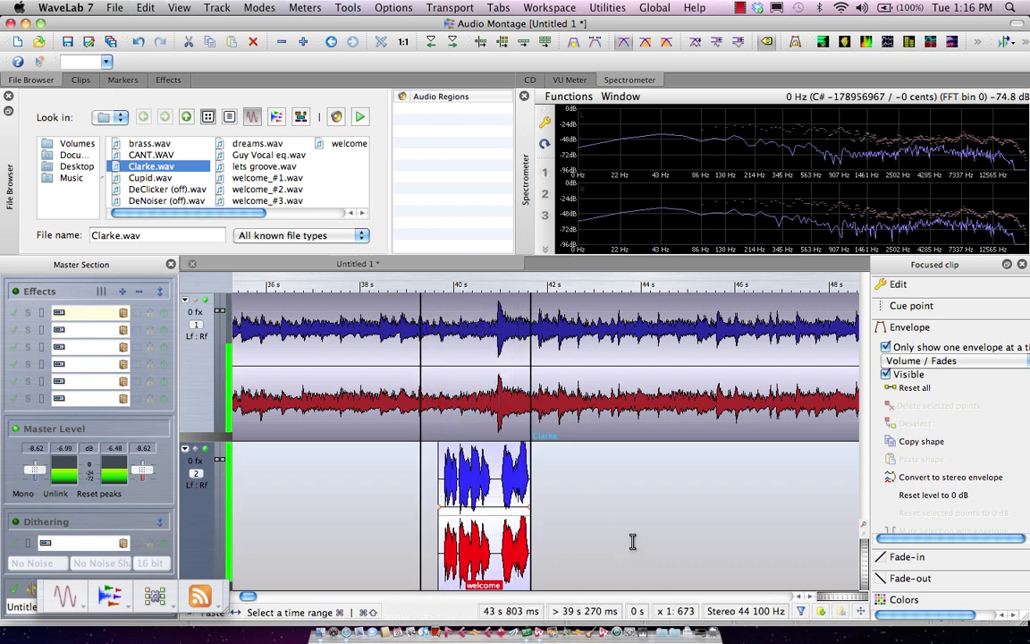
pyautogui.press('space')
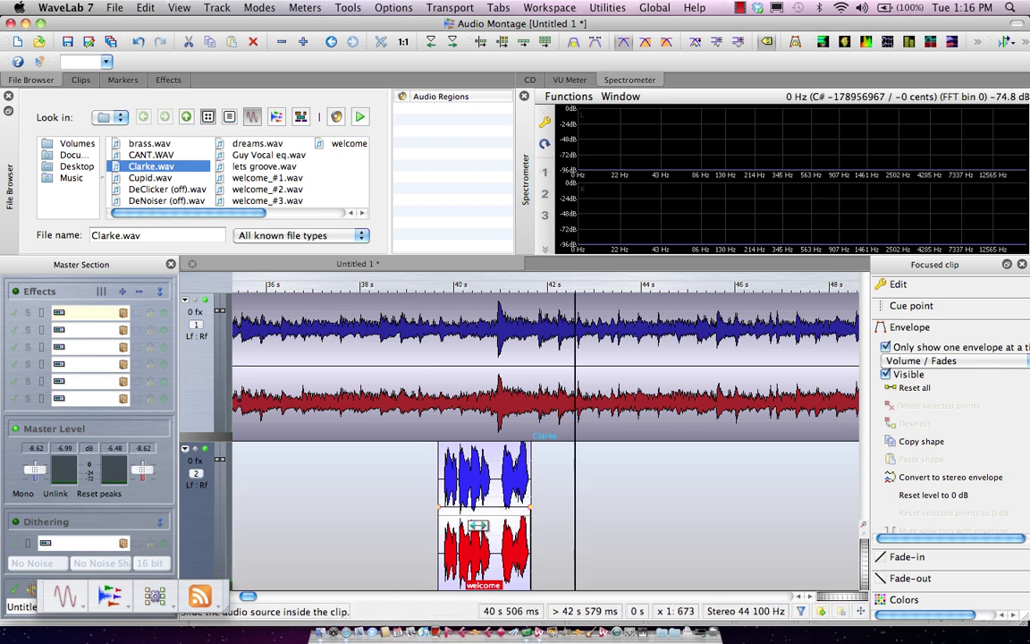
# Extend the welcome clip's start back to about 38.9 s and play the full phrase over the music
pyautogui.moveTo(461, 526); pyautogui.dragTo(367, 491)
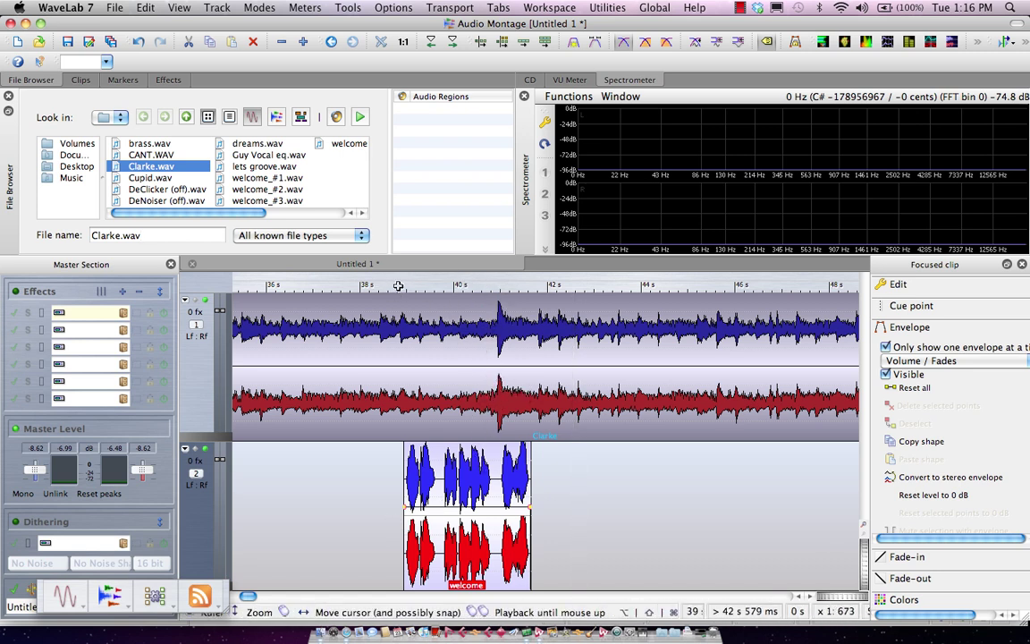
pyautogui.click(368, 289)
pyautogui.press('space')
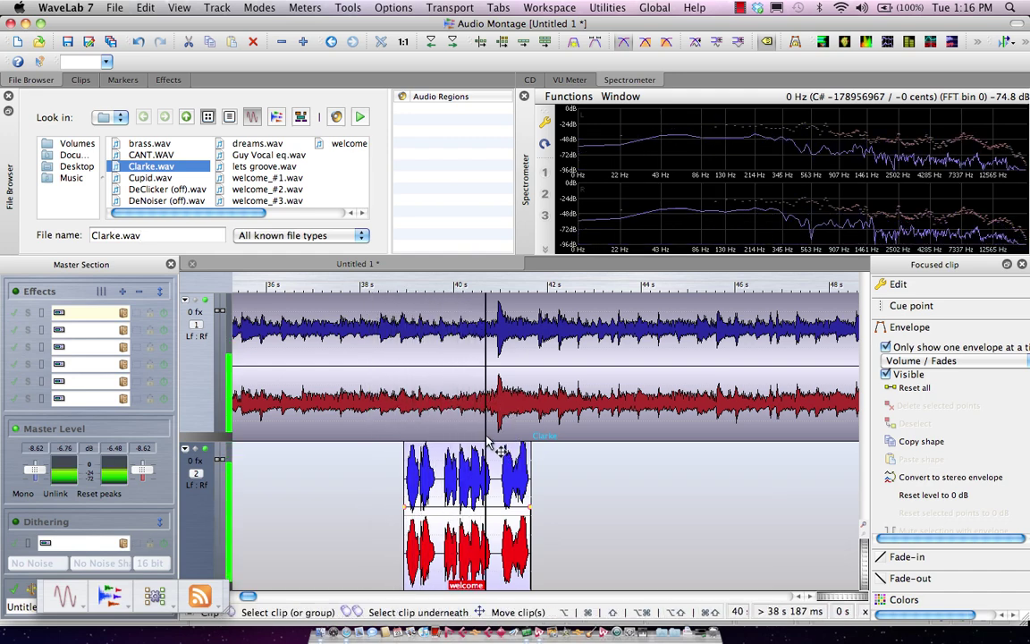
pyautogui.press('space')
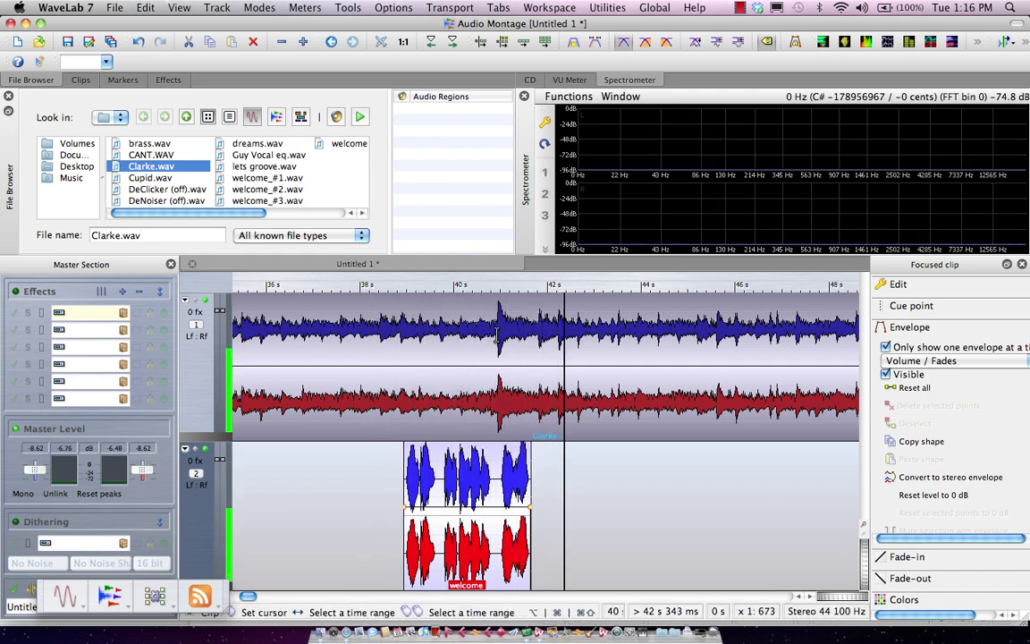
# Time-stretch the welcome clip to end at about 40.9 s, on the music's peak, preserving pitch with the Auto / Preview method in high quality
pyautogui.click(498, 333)
pyautogui.rightClick(508, 500)
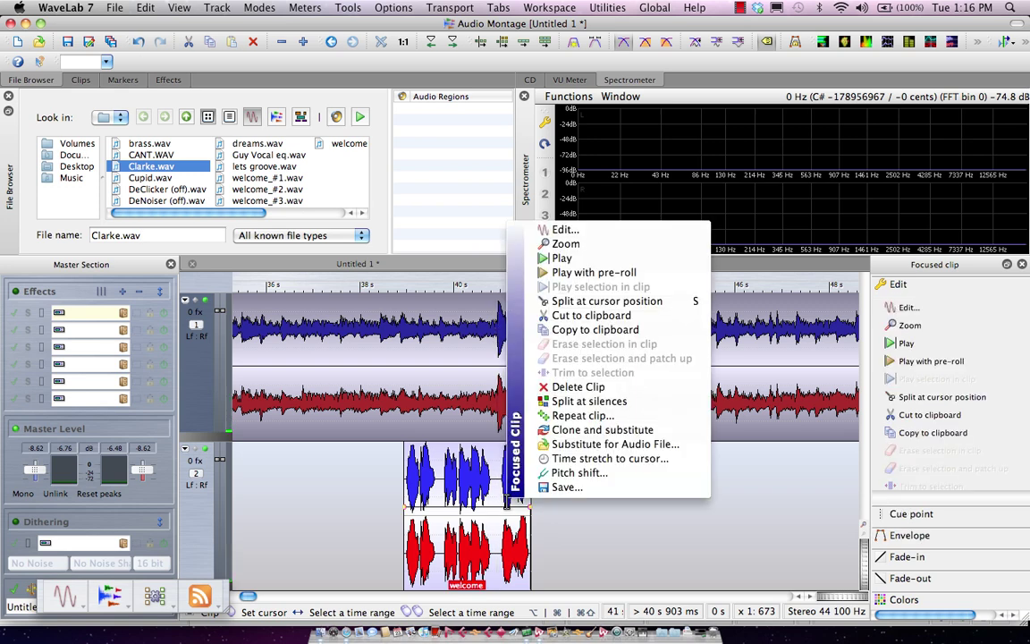
pyautogui.click(587, 458)
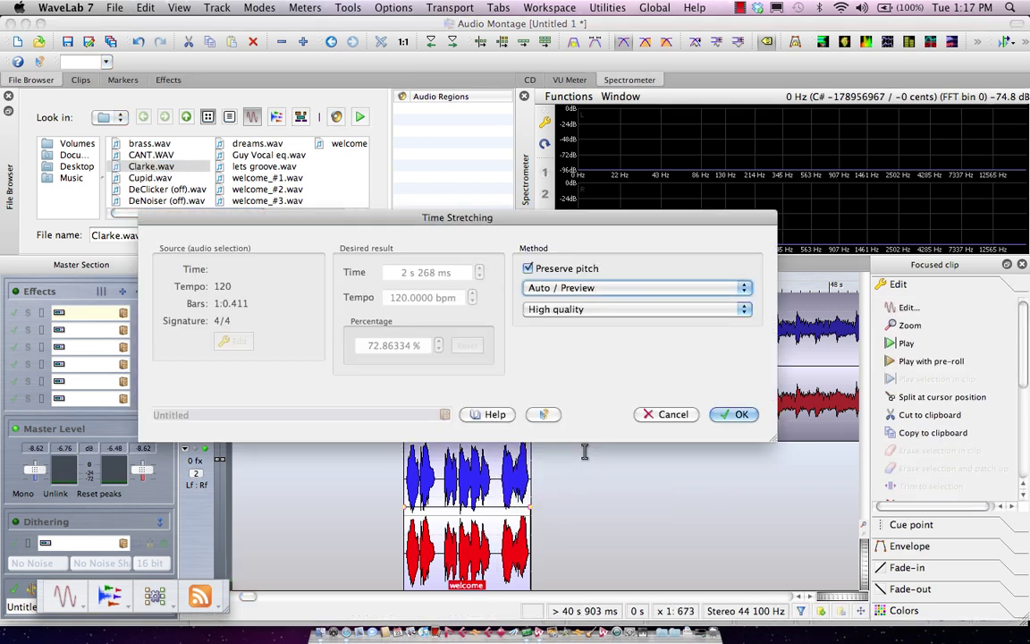
pyautogui.click(737, 414)
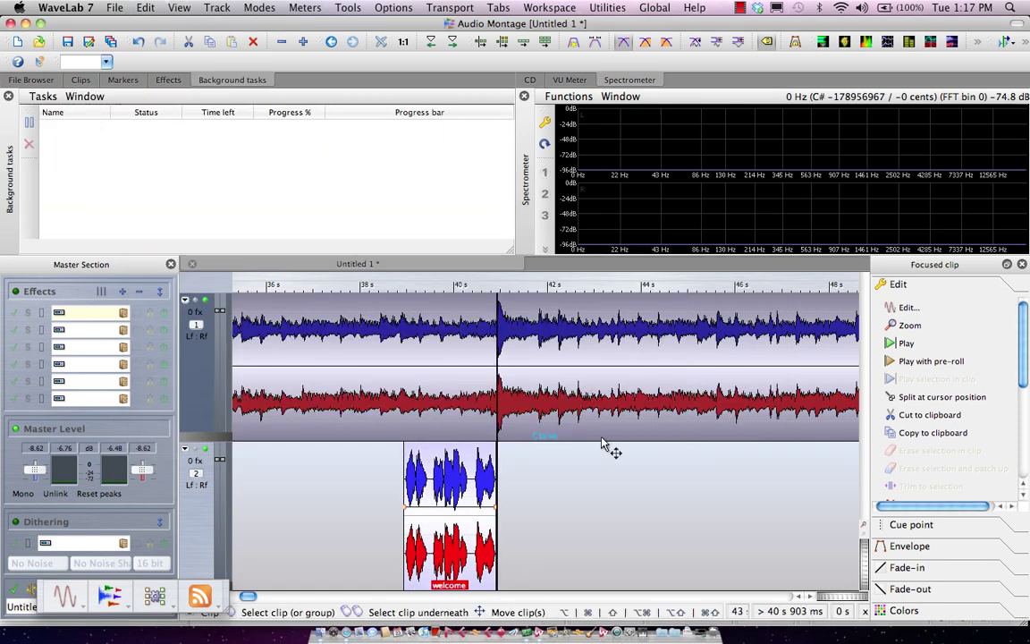
# Play the time-stretched welcome clip with the music from about 38.2 s
pyautogui.click(369, 284)
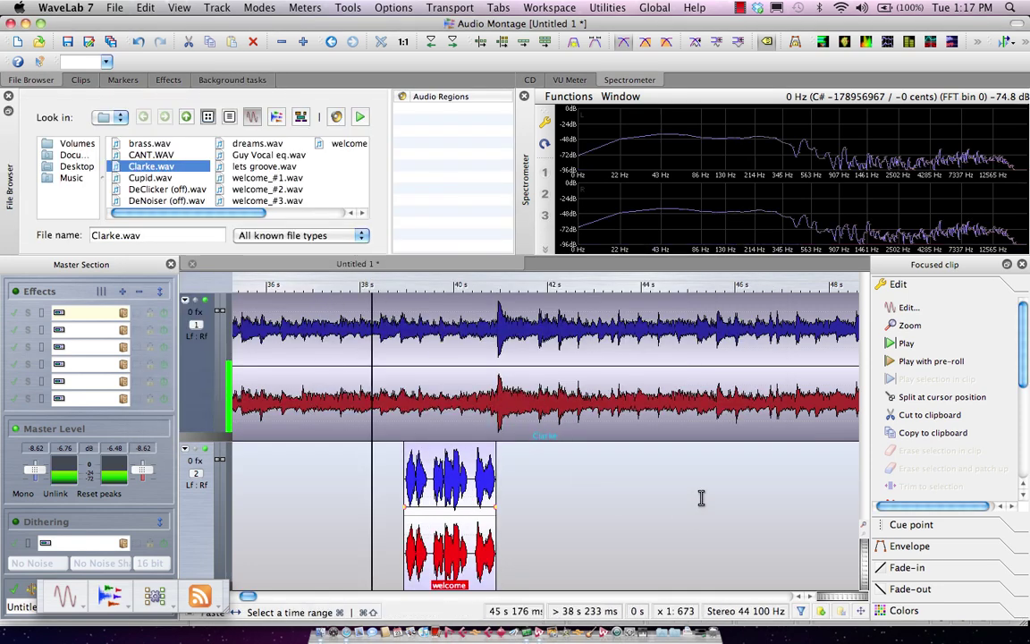
pyautogui.press('space')
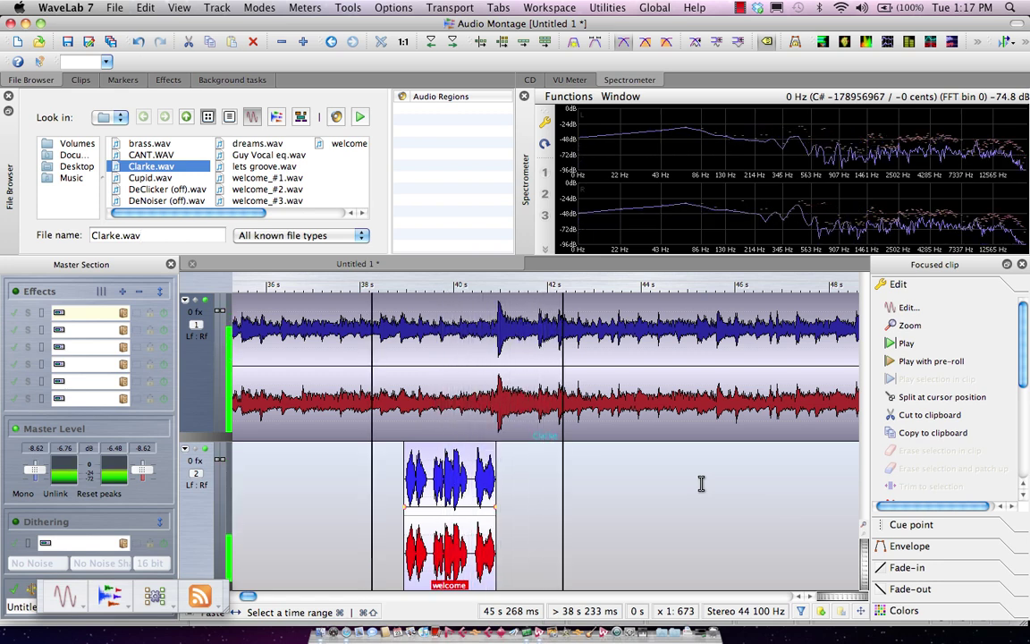
pyautogui.press('space')
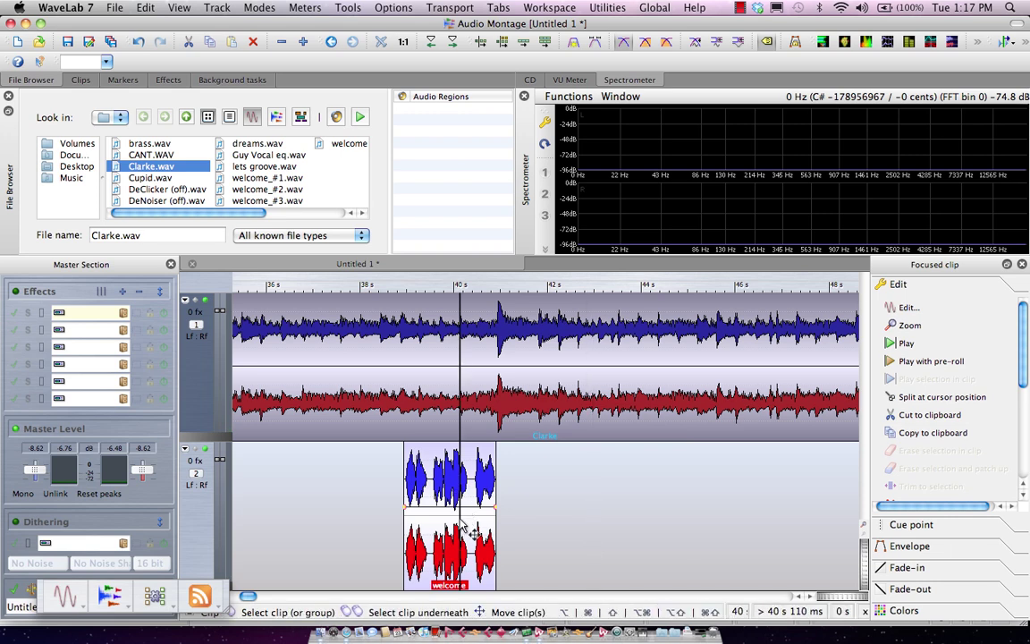
# Repeat the welcome clip with 3 clones placed one after the other, with a gap of 5 s 1 ms between them
pyautogui.rightClick(425, 479)
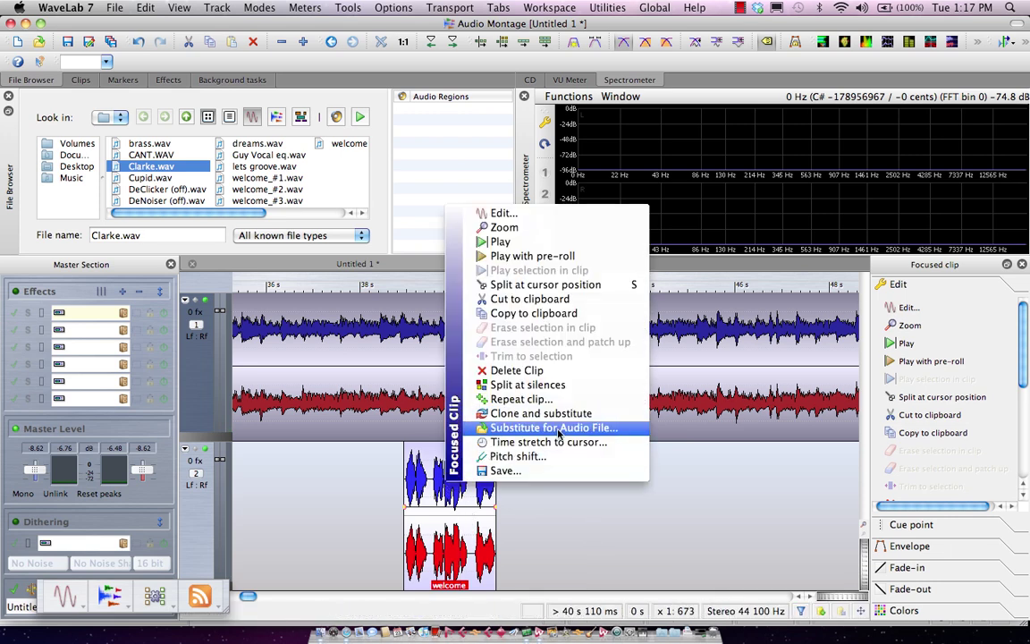
pyautogui.click(522, 399)
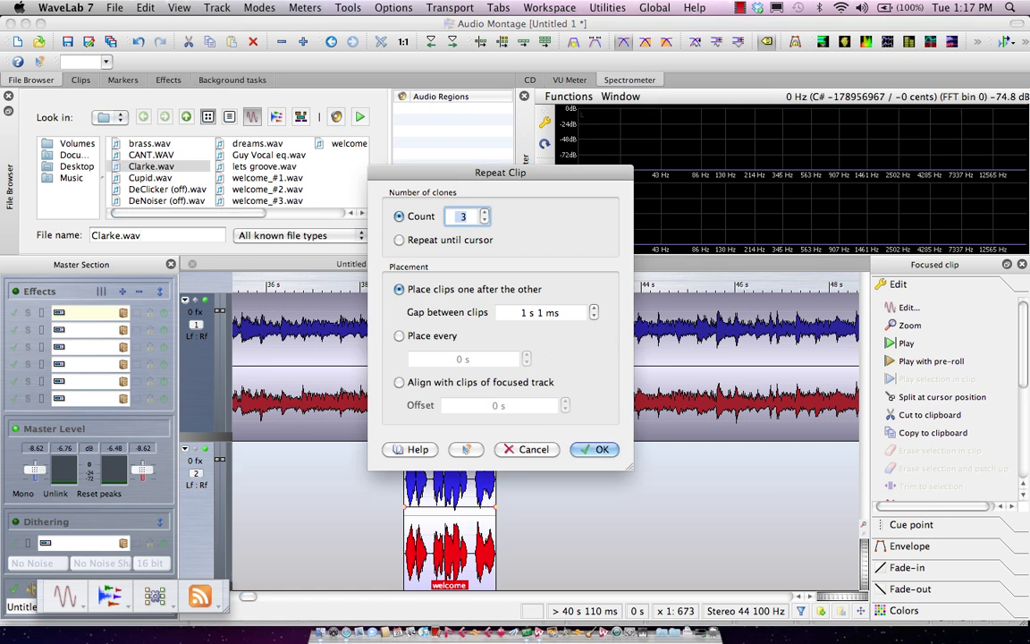
pyautogui.press('Tab')
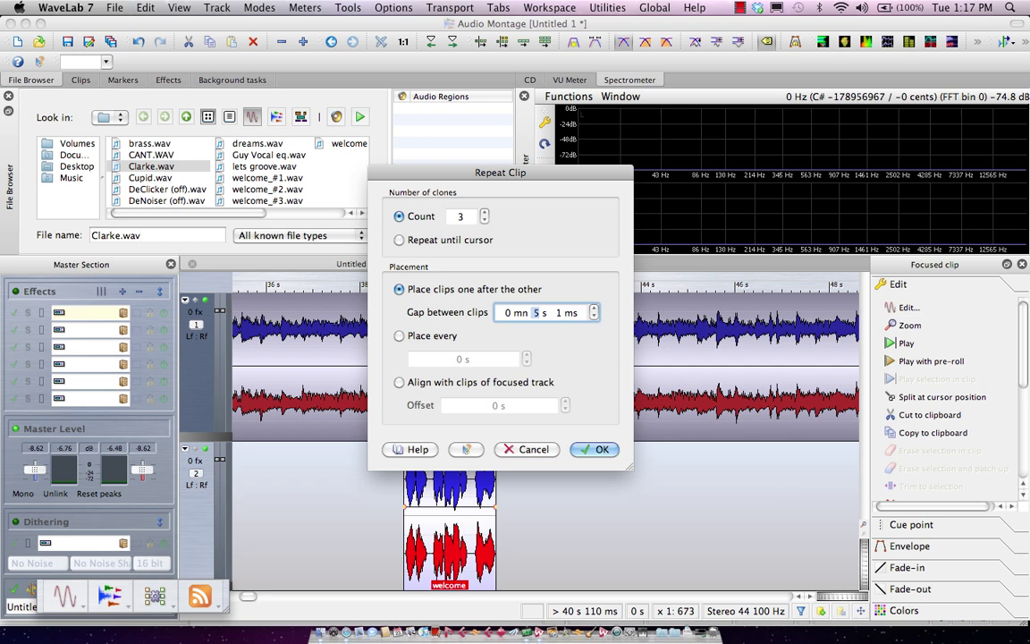
pyautogui.click(595, 449)
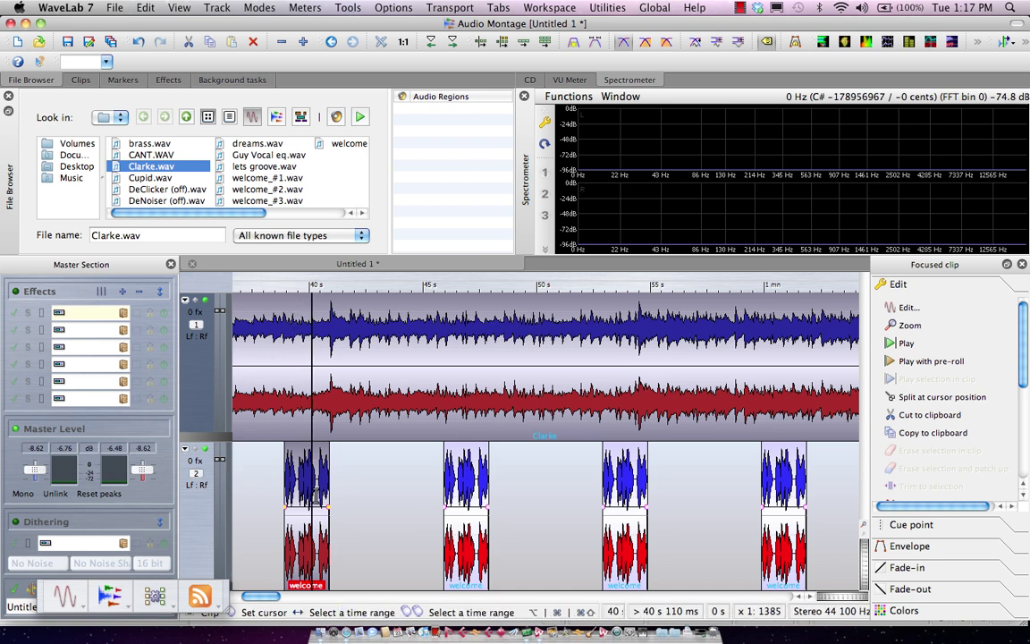
# Play the repeated welcome clips over the music from about 37.2 s
pyautogui.click(262, 284)
pyautogui.moveTo(261, 284); pyautogui.dragTo(246, 284)
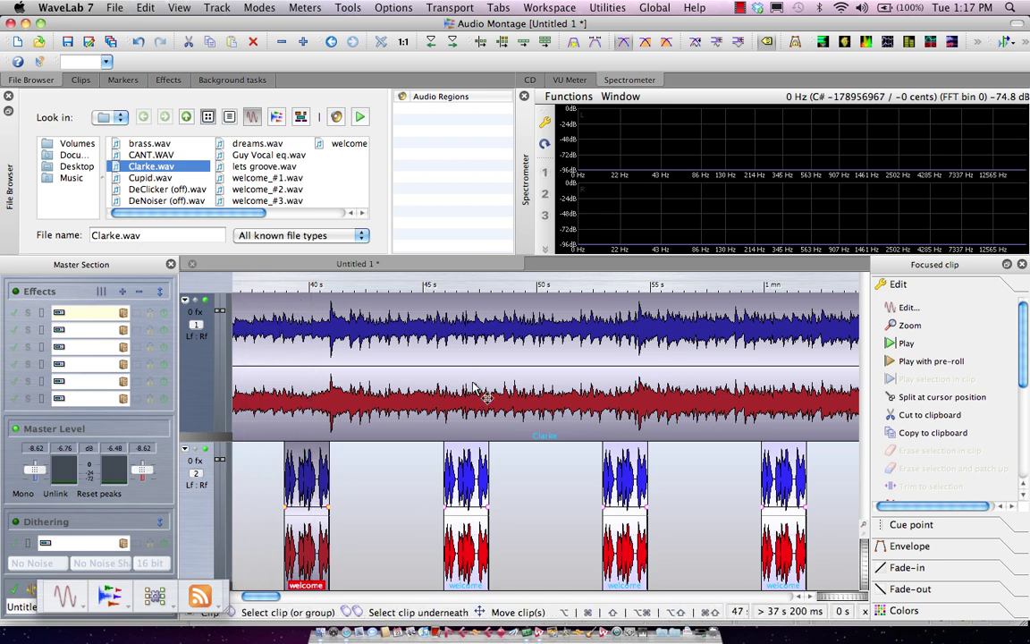
pyautogui.press('space')
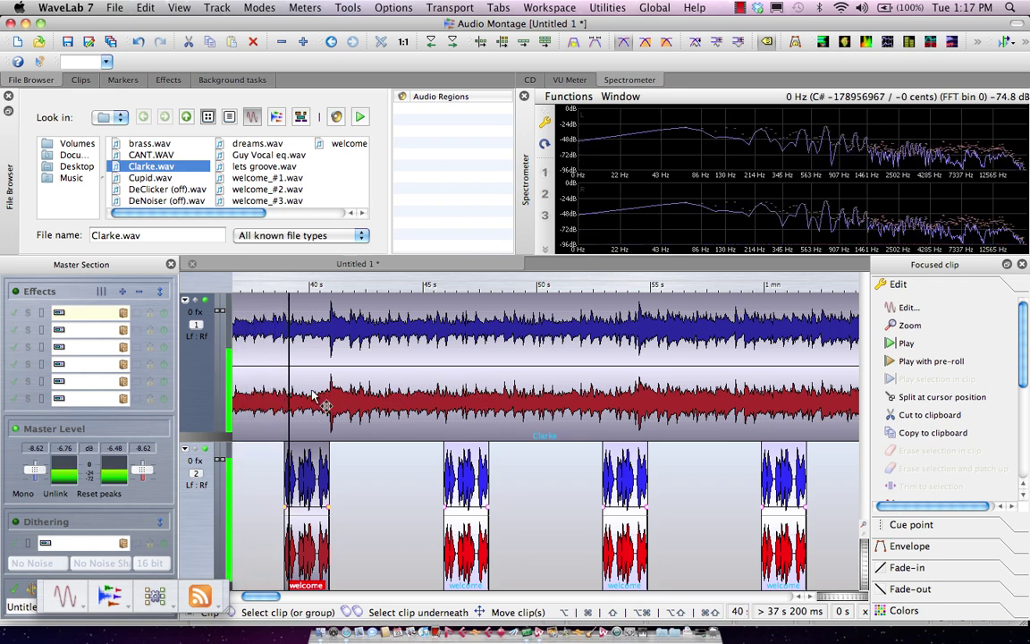
# Try to lower the Clarke clip's volume envelope by hand under the first welcome clip
pyautogui.click(272, 373)
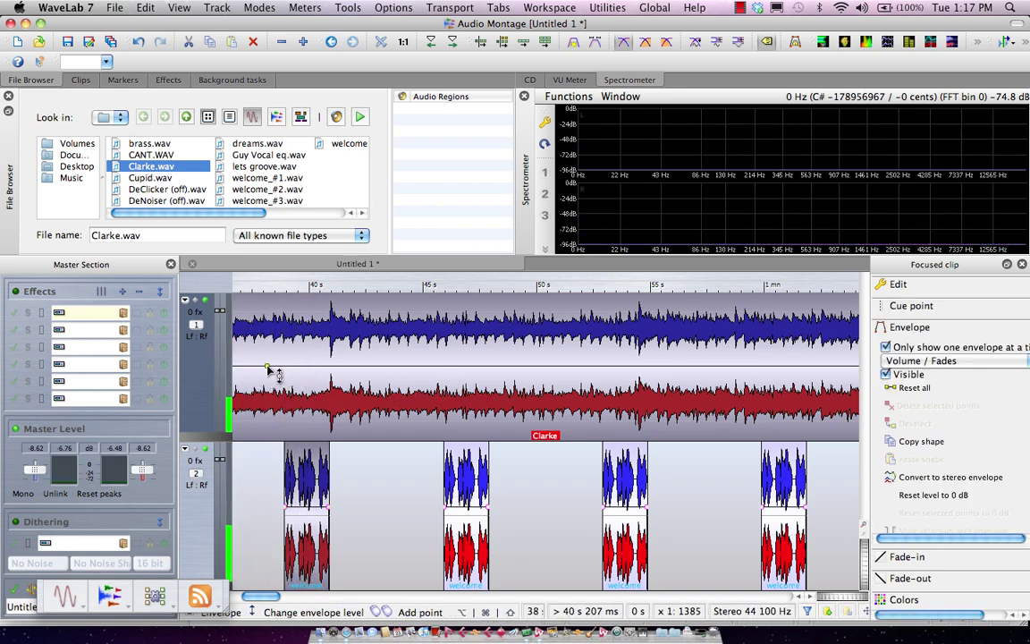
pyautogui.moveTo(277, 371); pyautogui.dragTo(295, 419)
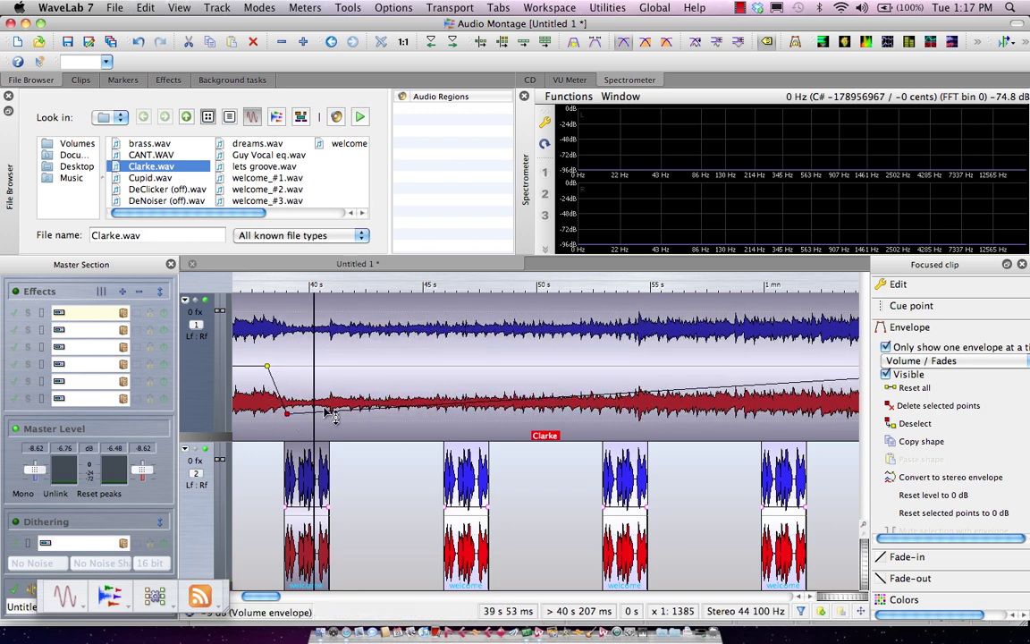
pyautogui.click(324, 409)
pyautogui.press('super+z')
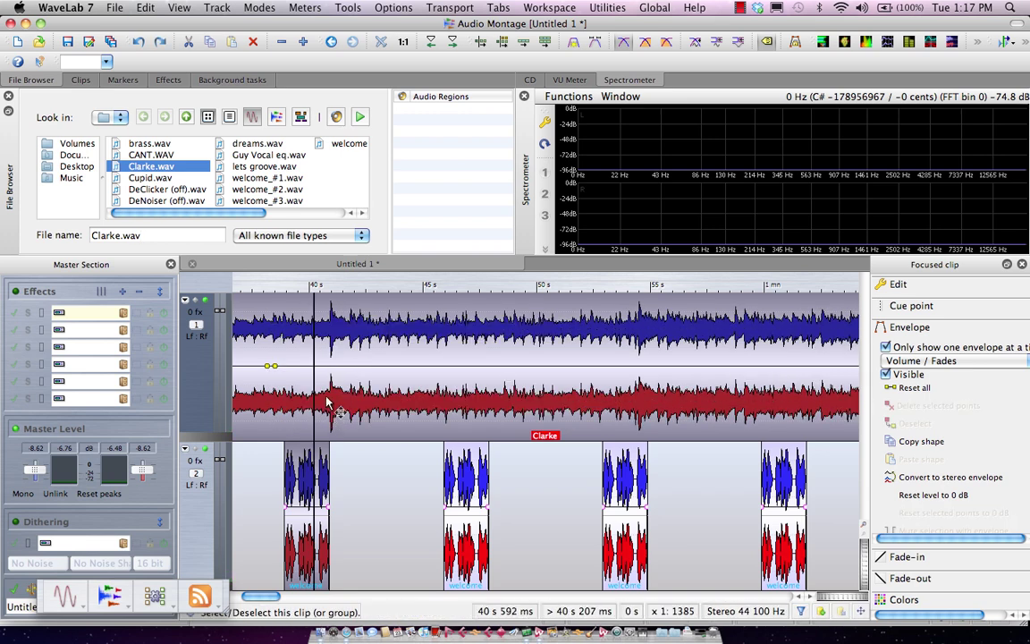
# Duck the Clarke clip's volume envelope according to the next track's clips, with a 1 s rise duration and a -12.04 dB damp factor
pyautogui.rightClick(297, 354)
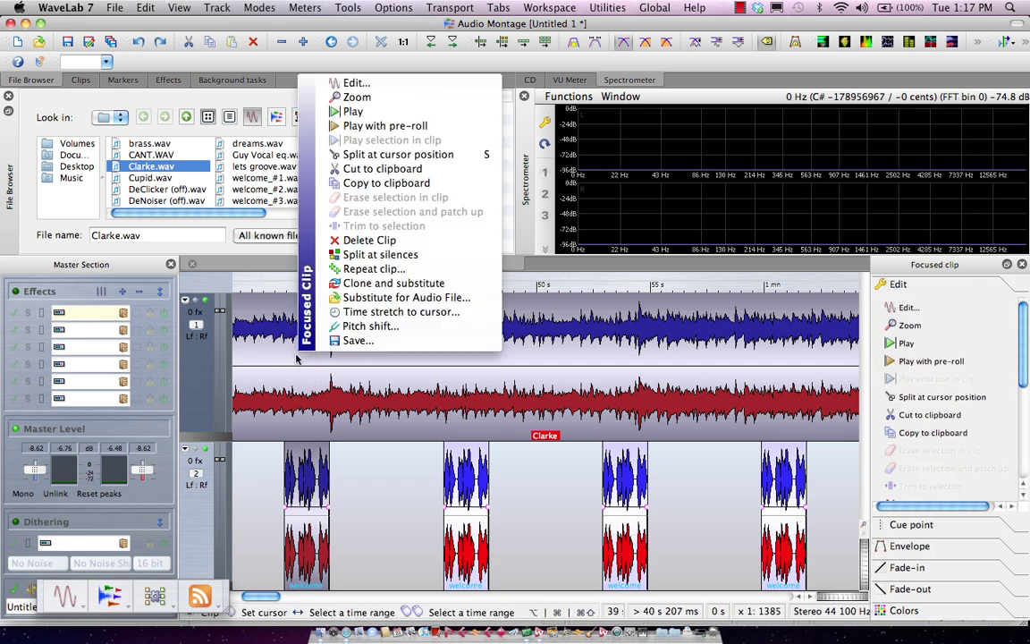
pyautogui.click(353, 386)
pyautogui.rightClick(354, 386)
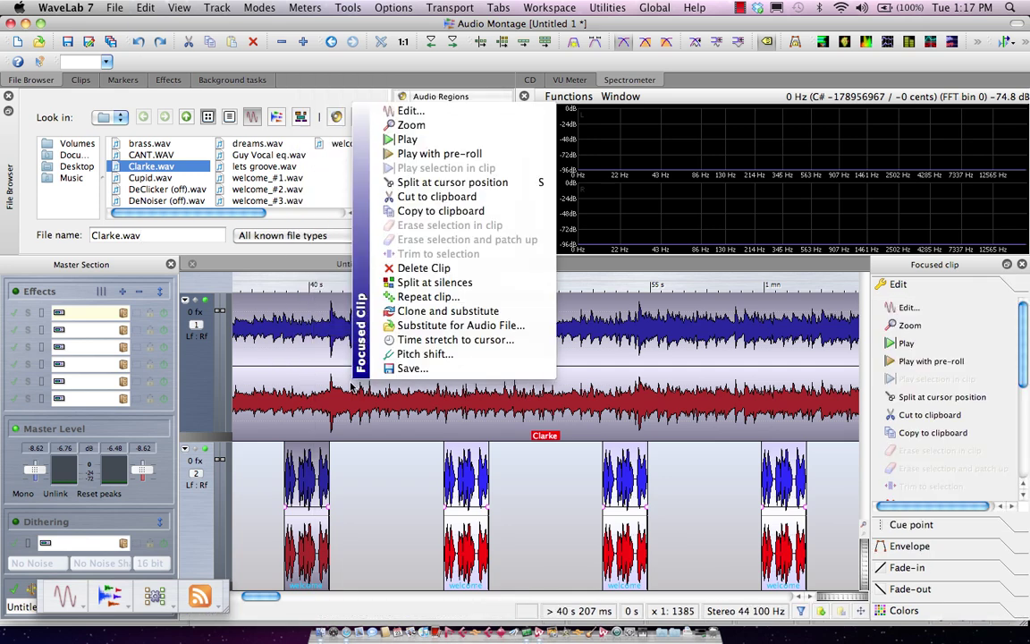
pyautogui.press('Escape')
pyautogui.rightClick(337, 368)
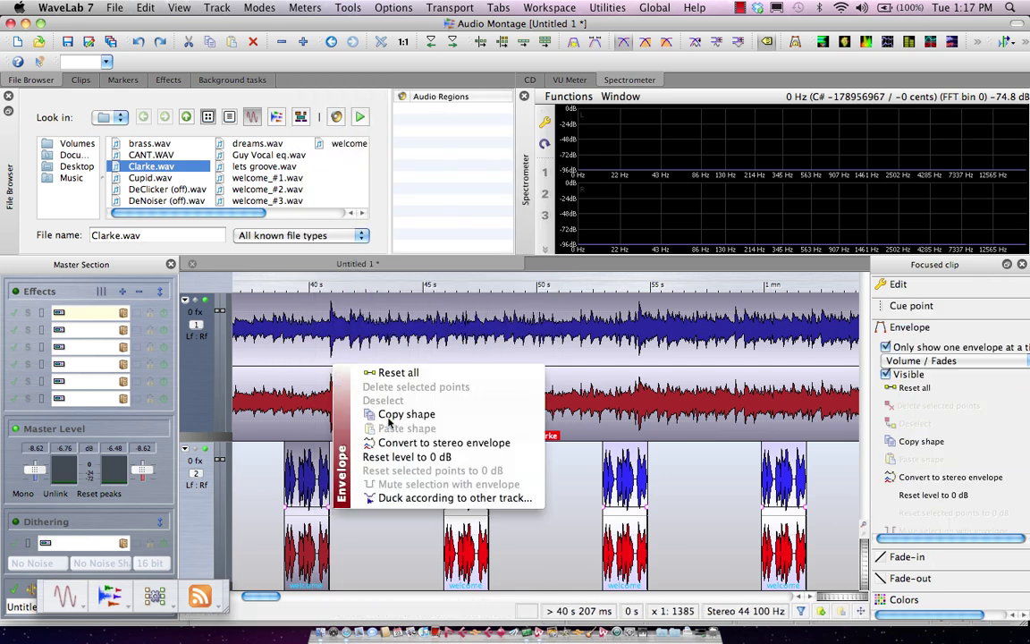
pyautogui.click(447, 497)
pyautogui.click(493, 268)
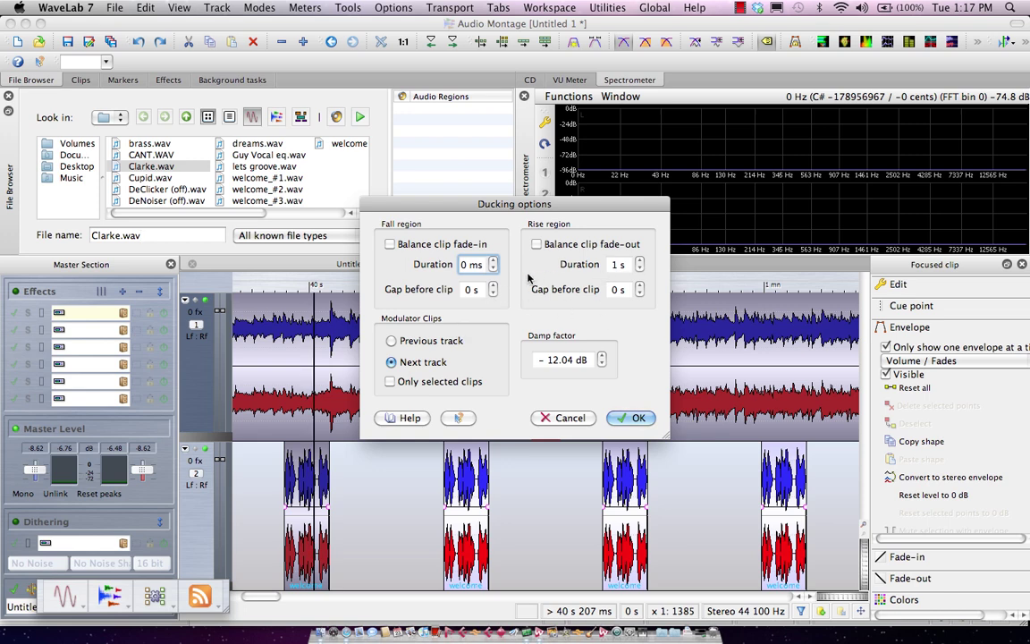
pyautogui.click(646, 424)
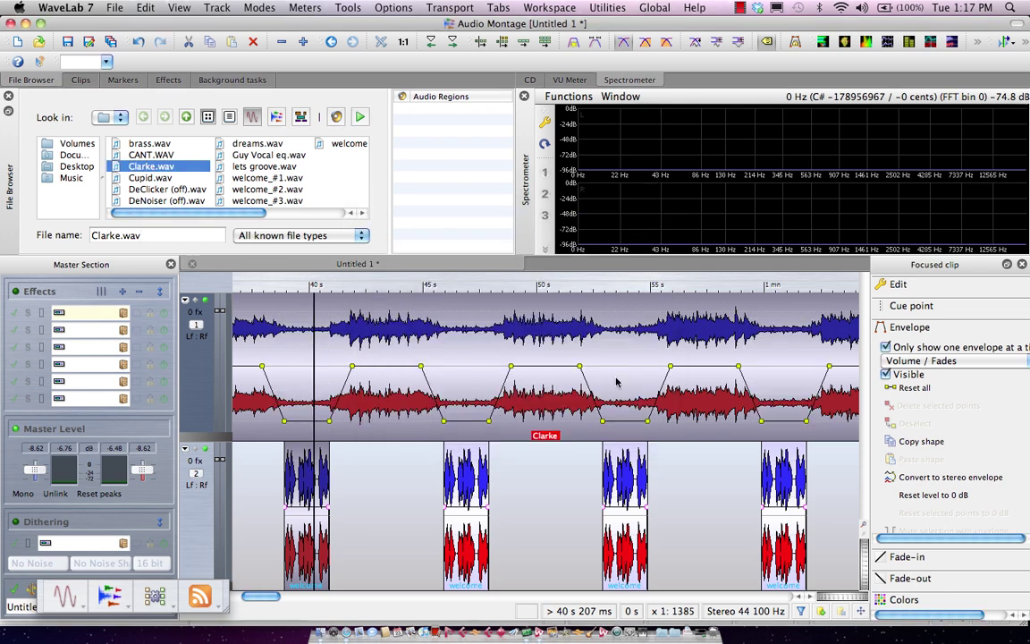
# Play the ducked music with the welcome clips from about 44 s
pyautogui.click(403, 287)
pyautogui.press('space')
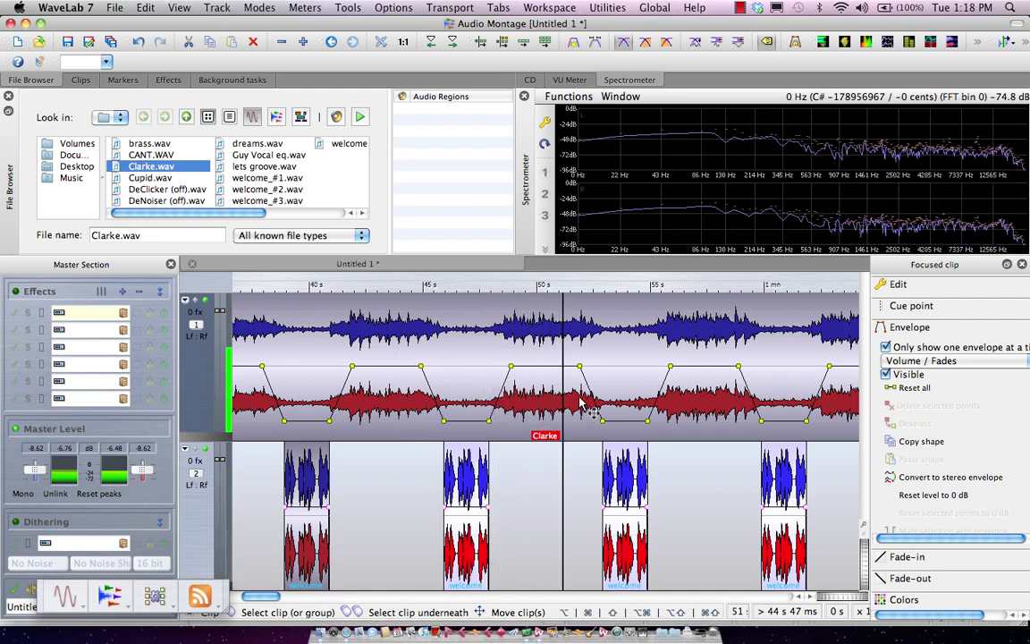
pyautogui.press('space')
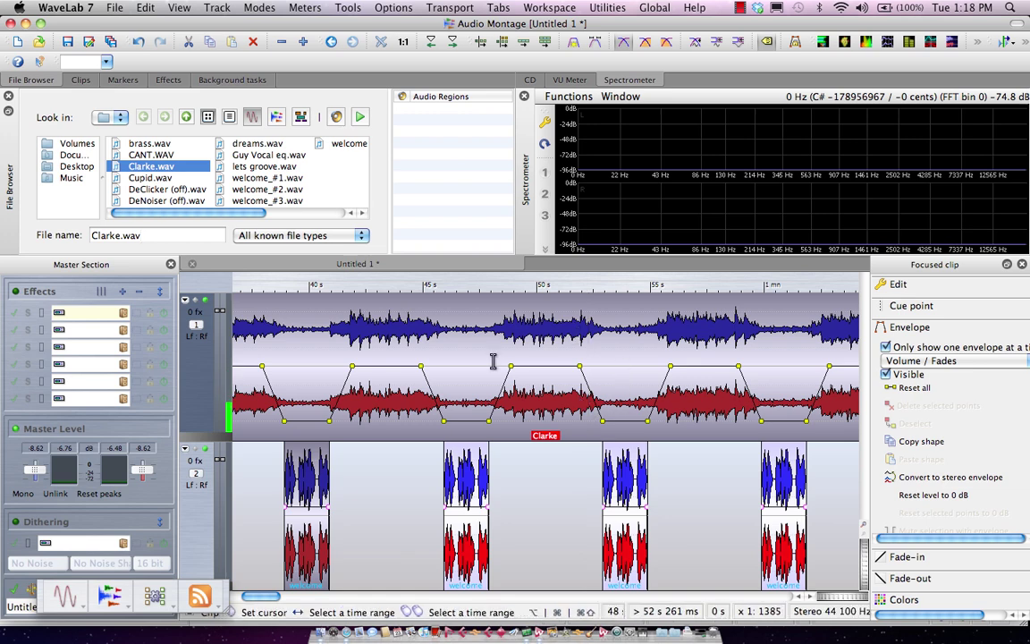
pyautogui.moveTo(468, 287); pyautogui.dragTo(470, 272)
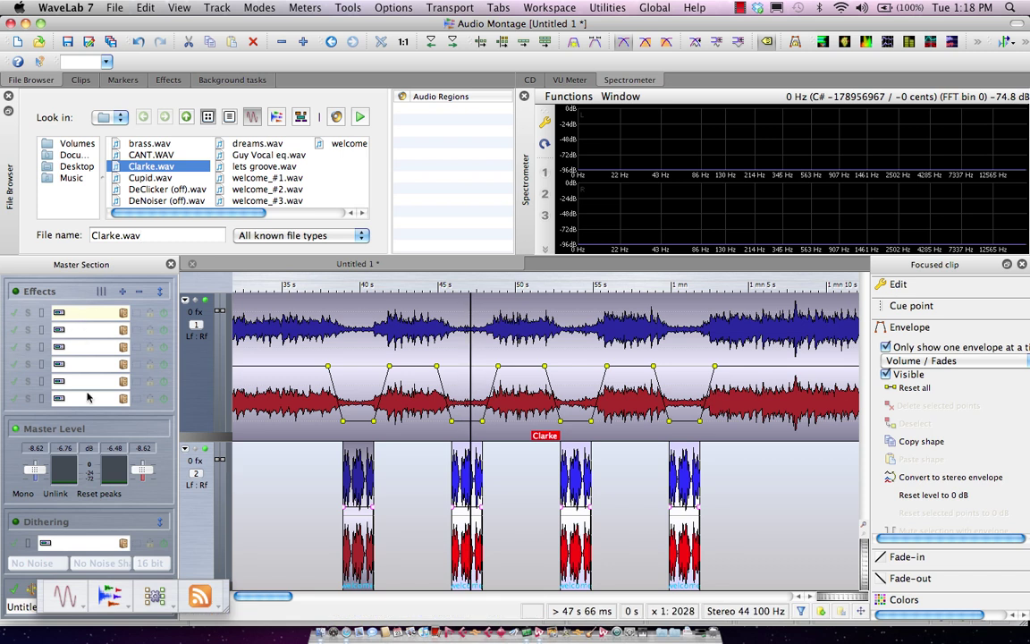
pyautogui.click(89, 321)
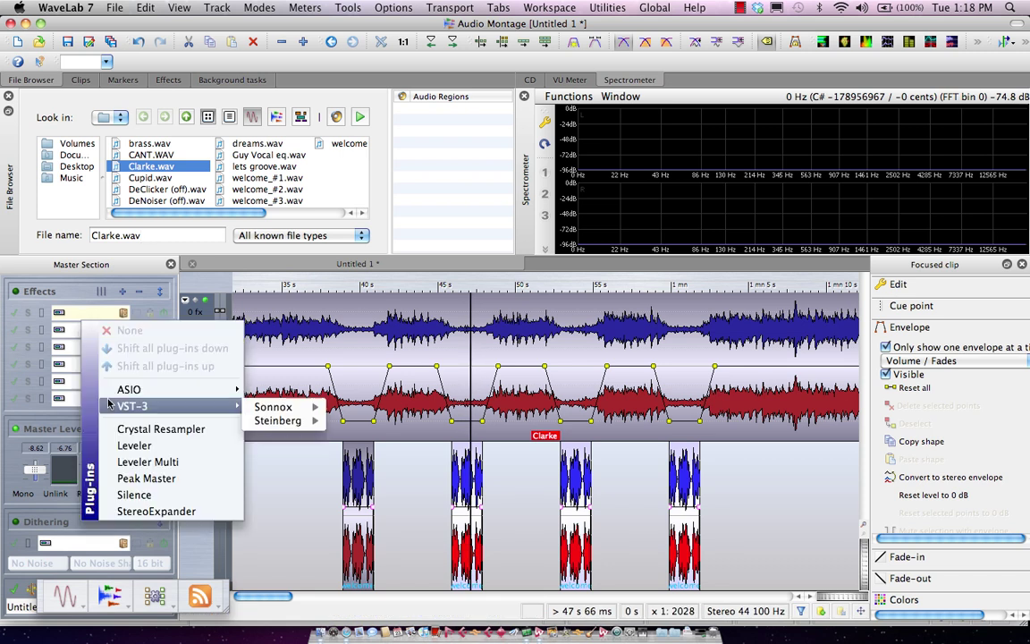
pyautogui.moveTo(130, 407)
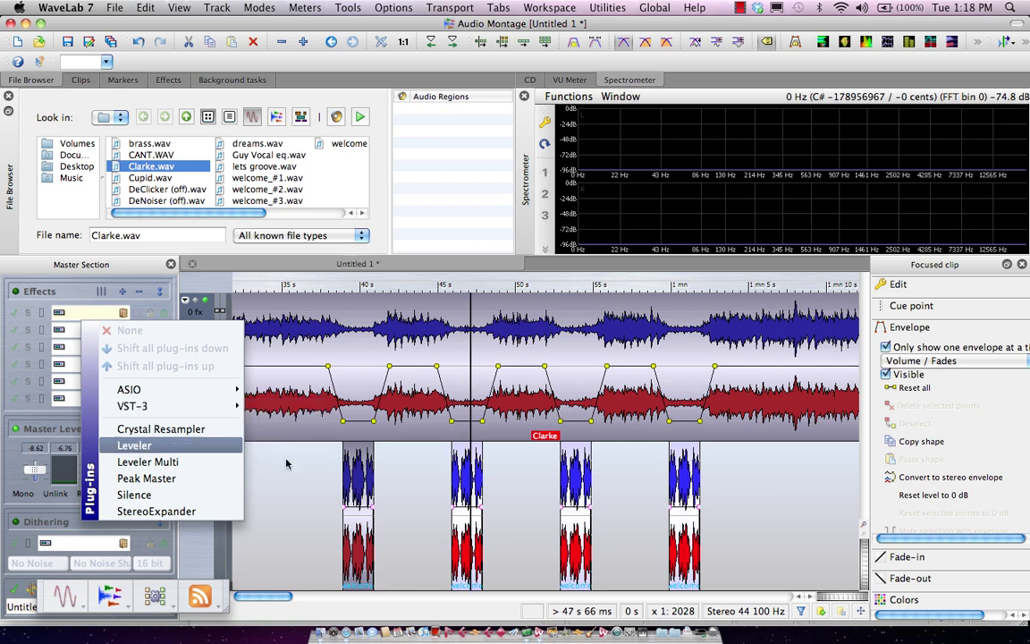
pyautogui.click(410, 499)
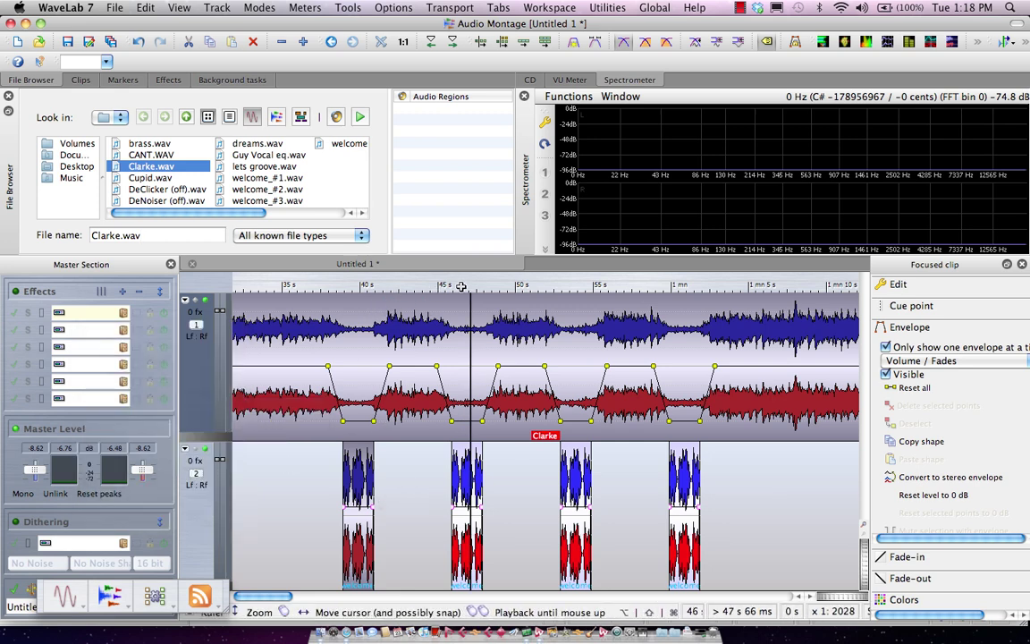
pyautogui.moveTo(462, 286); pyautogui.dragTo(458, 348)
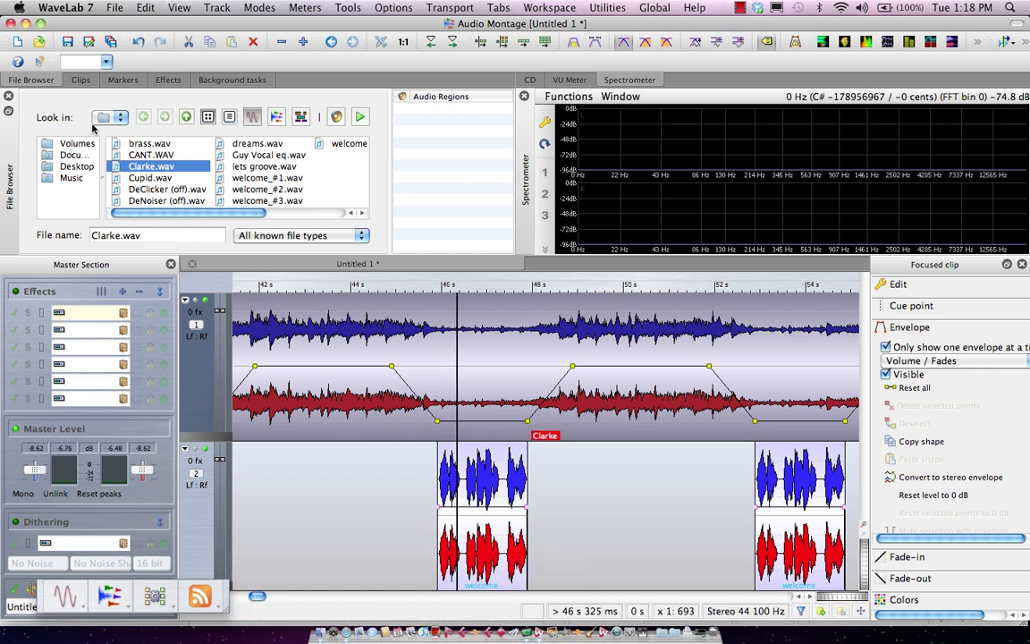
# Add the Steinberg StudioEQ VST-3 plug-in as a clip effect on the Clarke clip and close its window
pyautogui.click(168, 80)
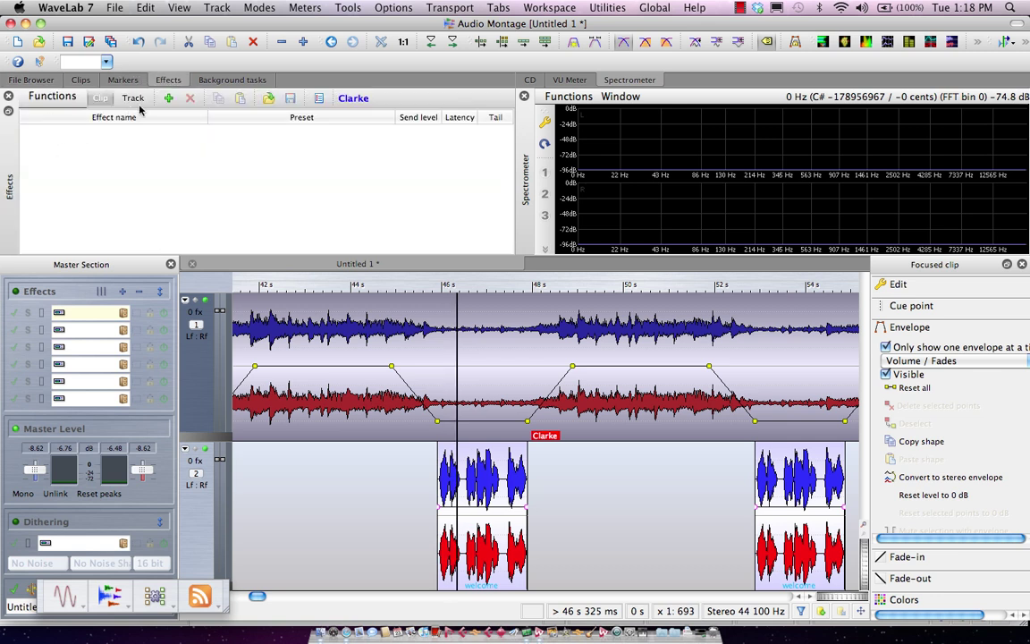
pyautogui.click(168, 98)
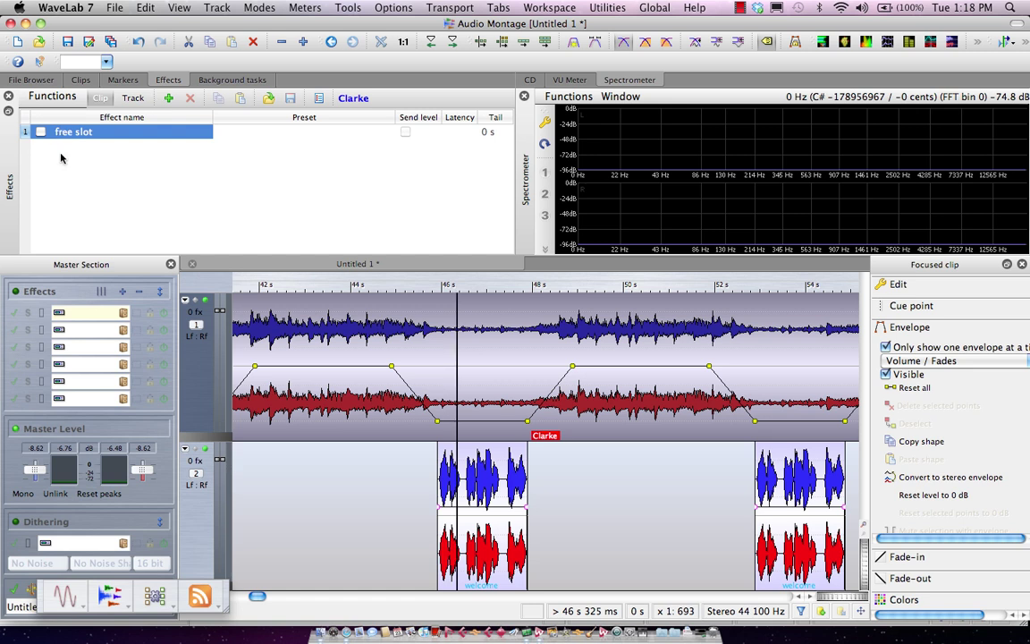
pyautogui.click(41, 131)
pyautogui.moveTo(80, 168)
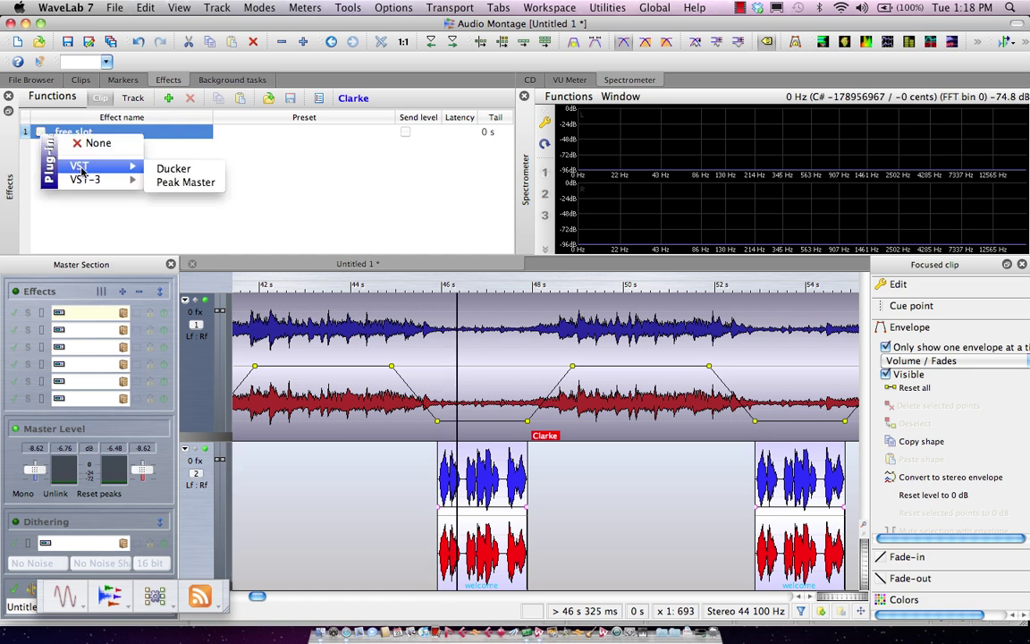
pyautogui.moveTo(186, 185)
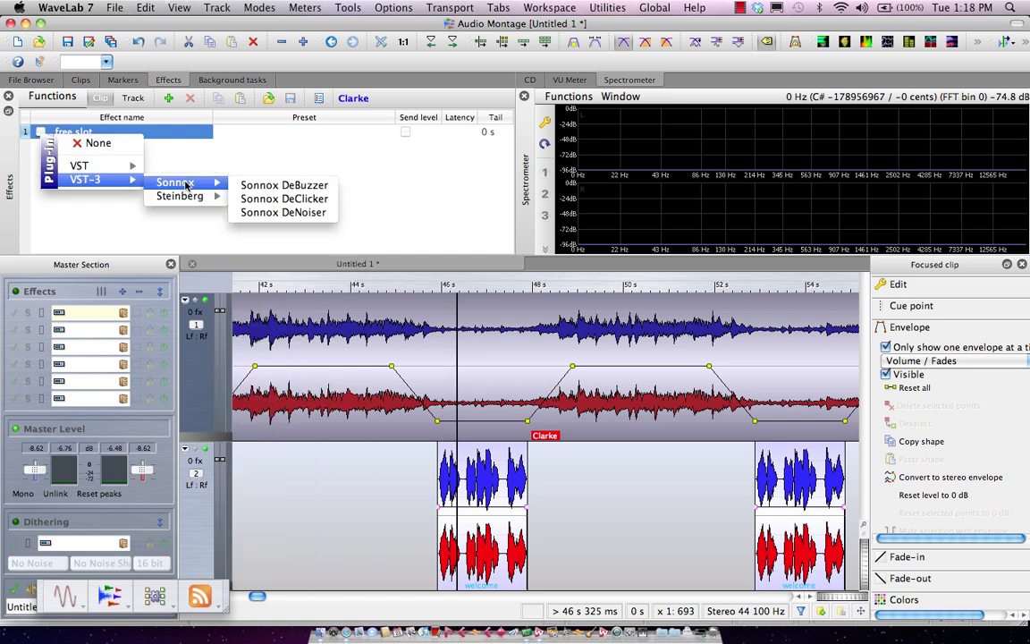
pyautogui.moveTo(178, 206)
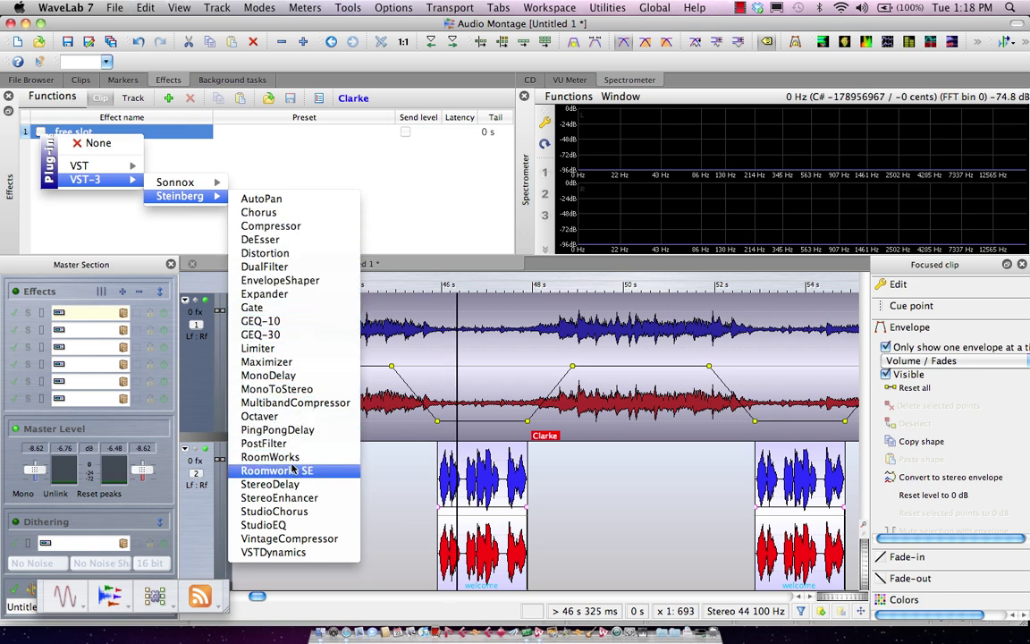
pyautogui.click(288, 525)
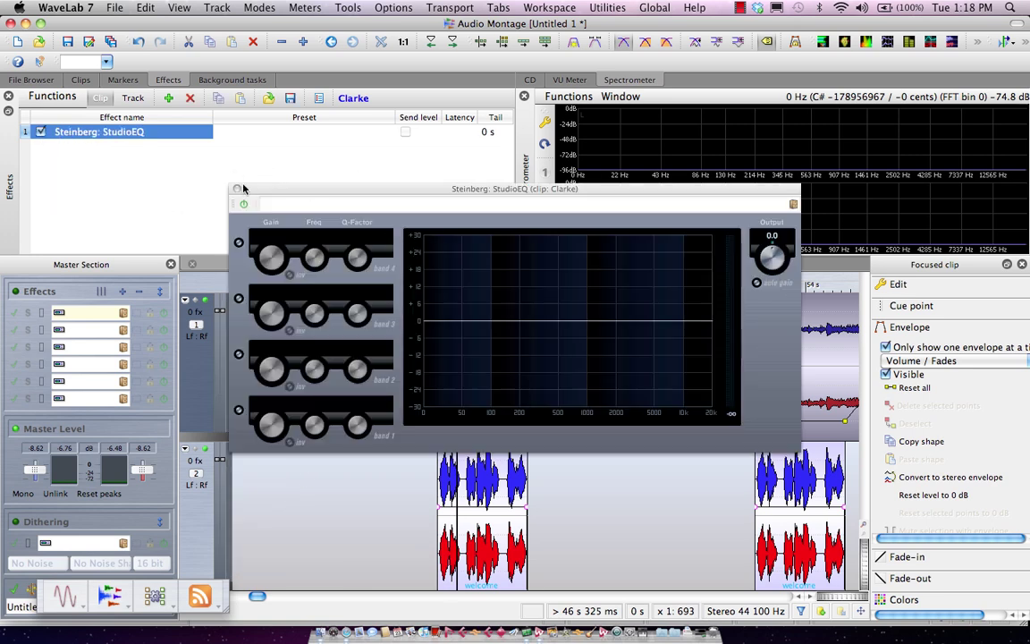
pyautogui.click(236, 190)
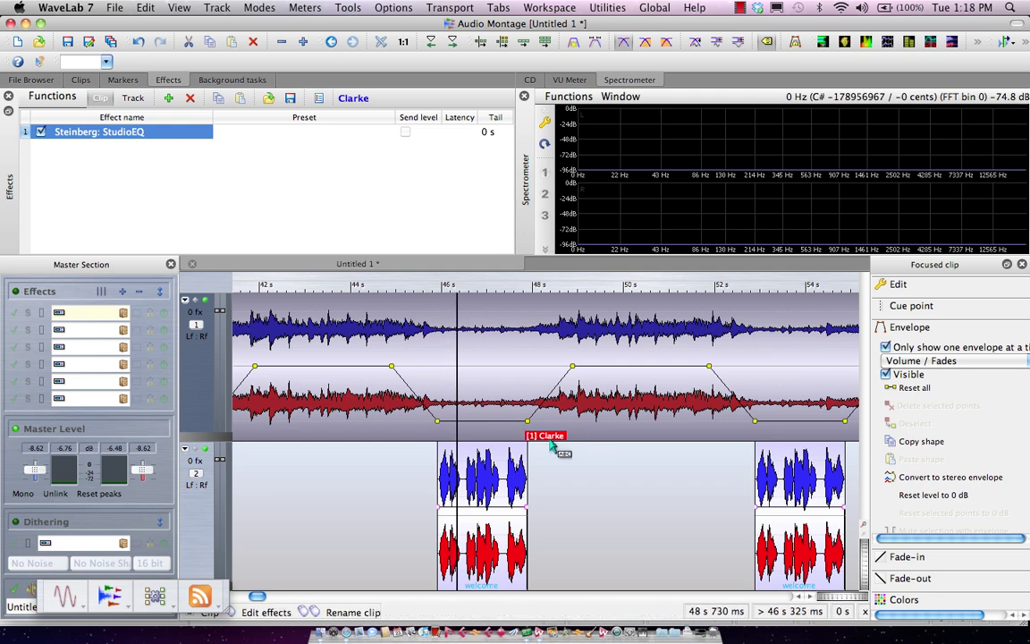
# Add the Sonnox DeClicker VST-3 plug-in as a second effect on the Clarke clip and close its window
pyautogui.moveTo(444, 283); pyautogui.dragTo(427, 258)
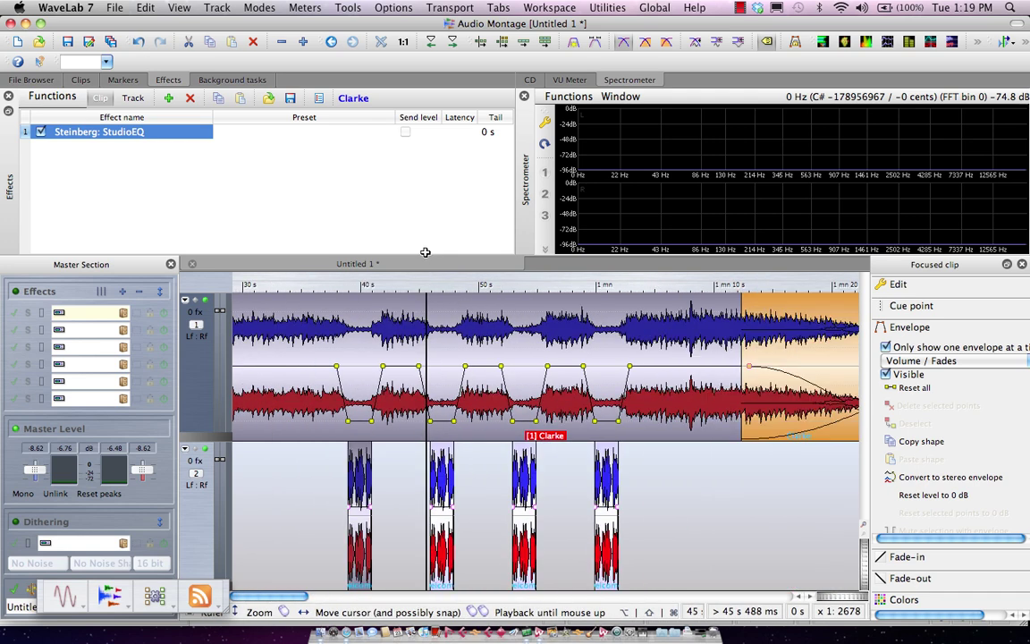
pyautogui.moveTo(540, 287); pyautogui.dragTo(542, 334)
pyautogui.click(550, 442)
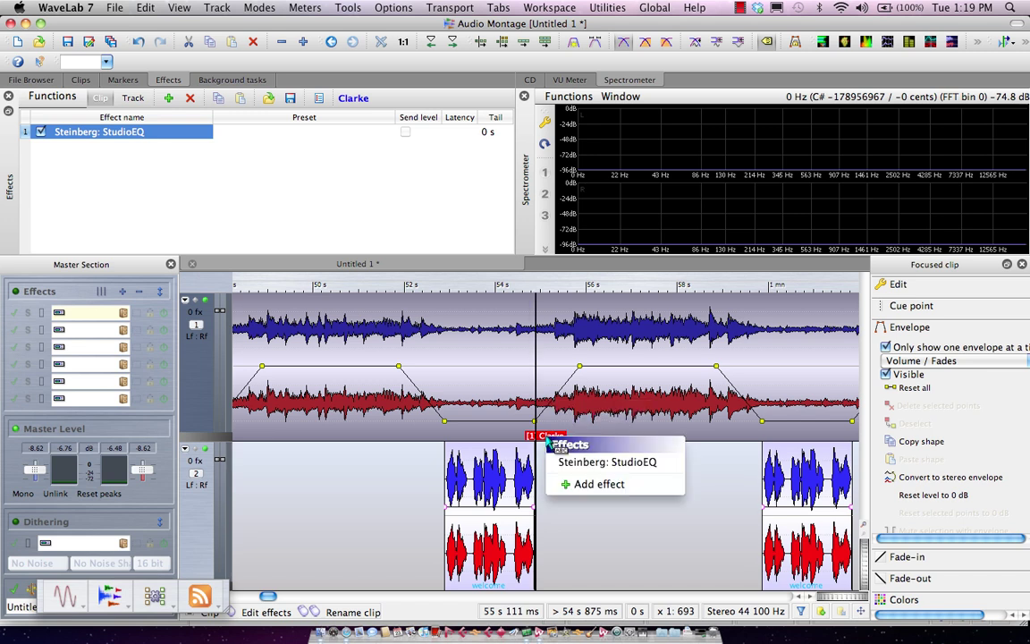
pyautogui.click(594, 485)
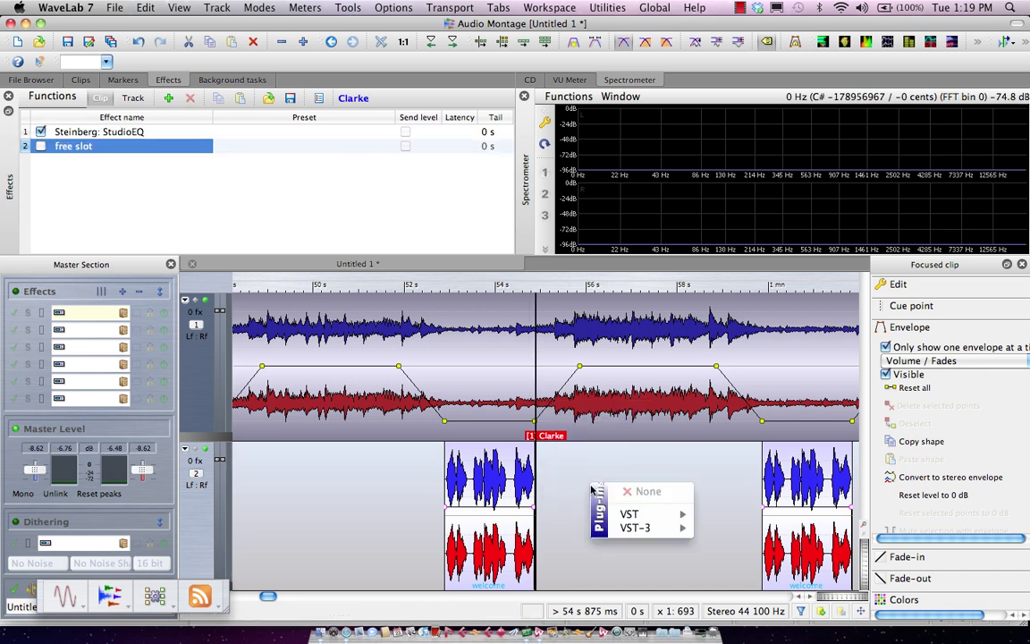
pyautogui.moveTo(635, 527)
pyautogui.moveTo(726, 530)
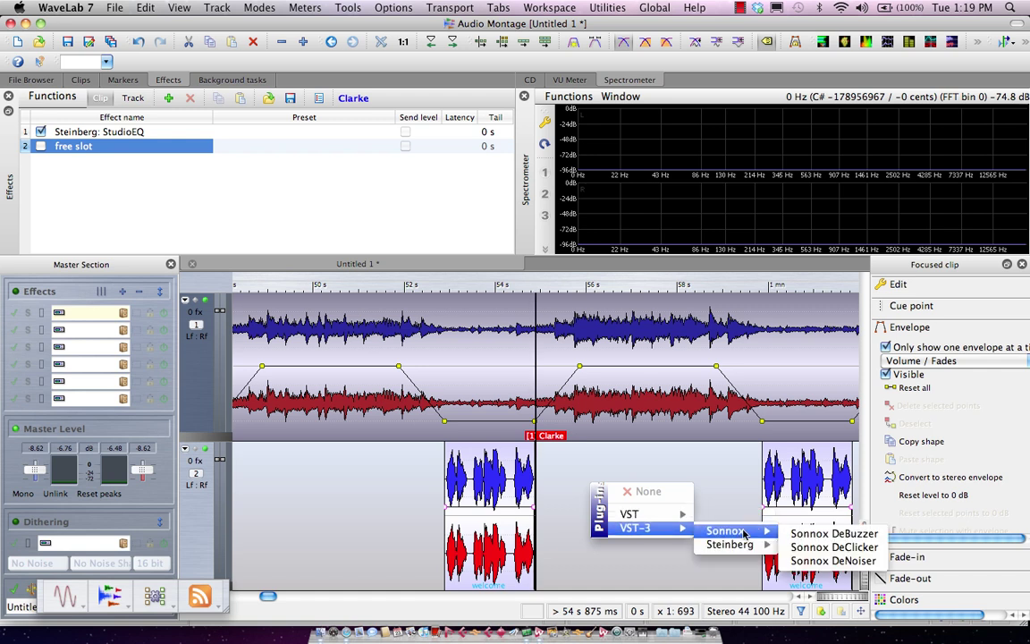
pyautogui.click(821, 548)
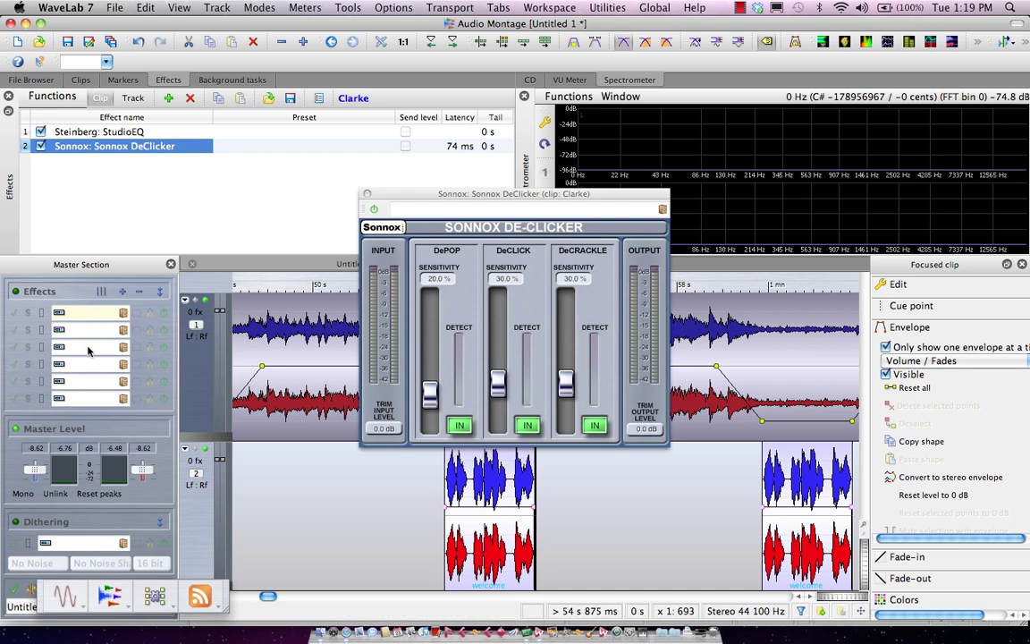
pyautogui.click(367, 194)
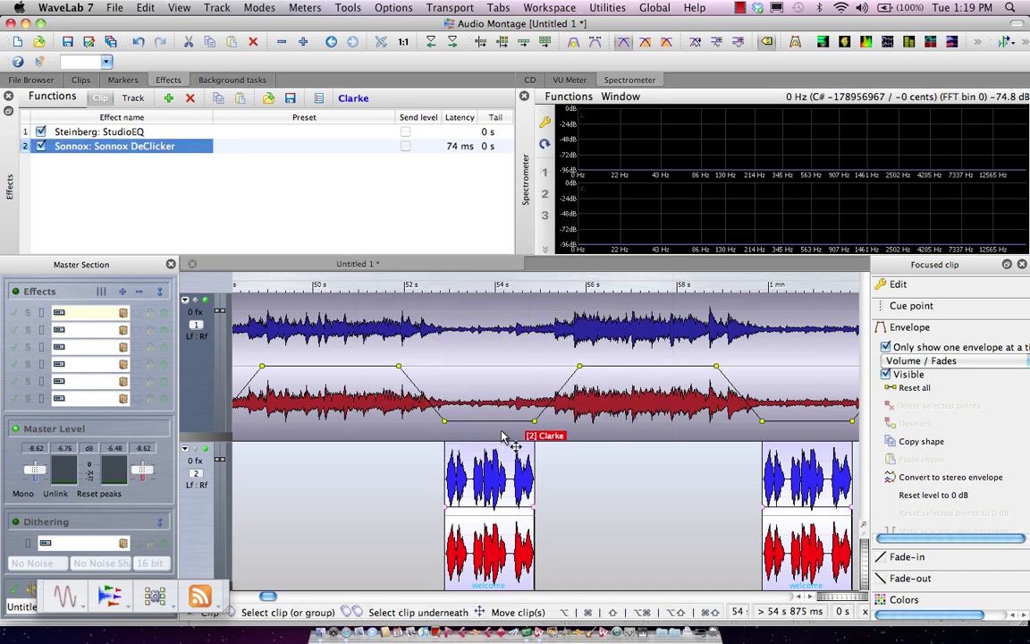
# Render the whole montage without a named file, with the Master Section bypassed on the resulting audio file
pyautogui.click(367, 281)
pyautogui.moveTo(367, 278); pyautogui.dragTo(367, 277)
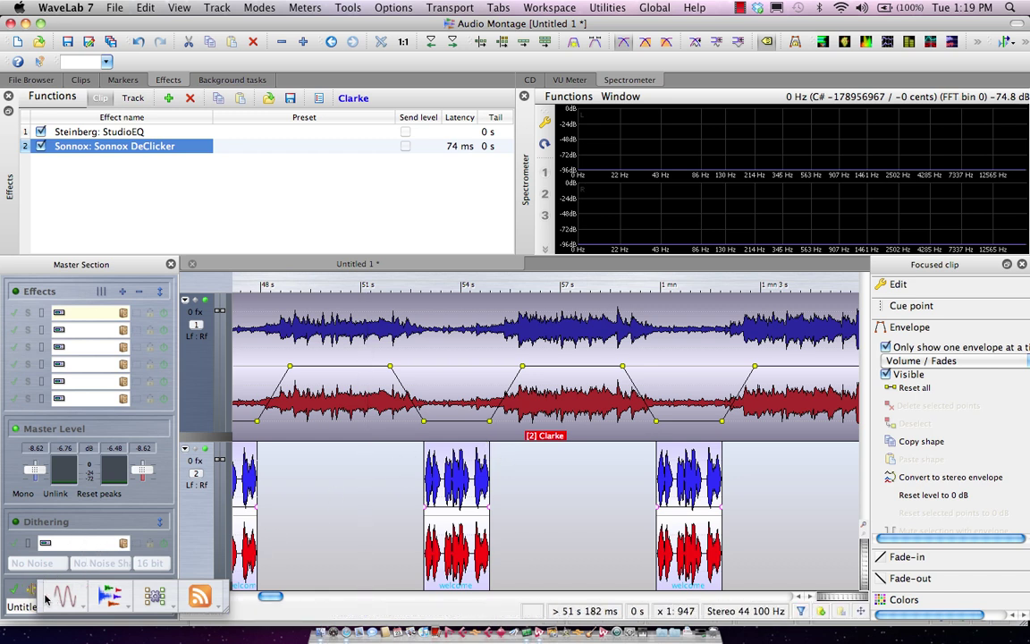
pyautogui.moveTo(36, 591); pyautogui.dragTo(236, 565)
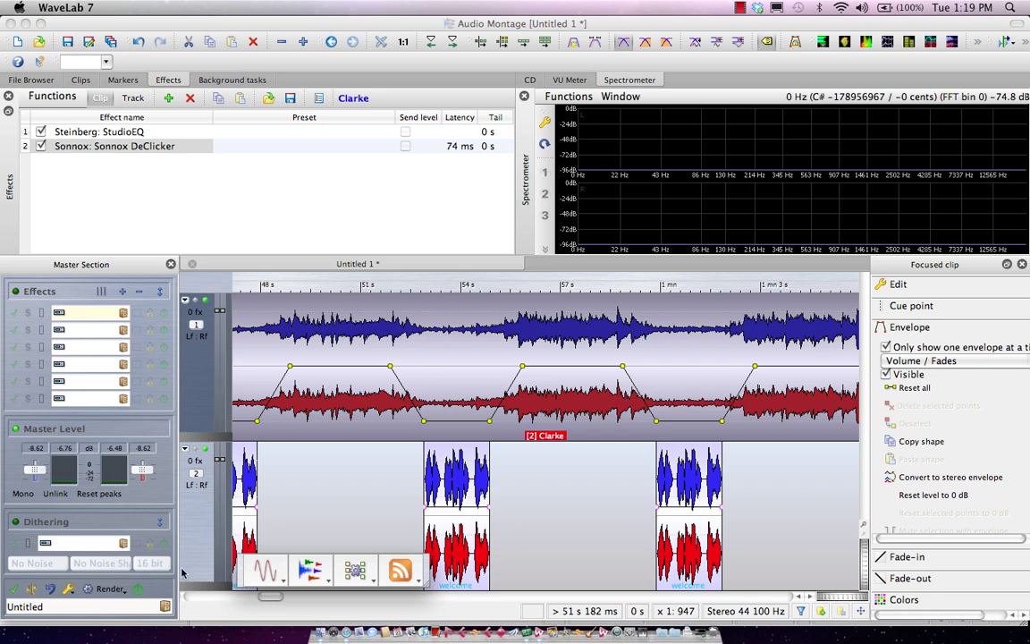
pyautogui.click(108, 589)
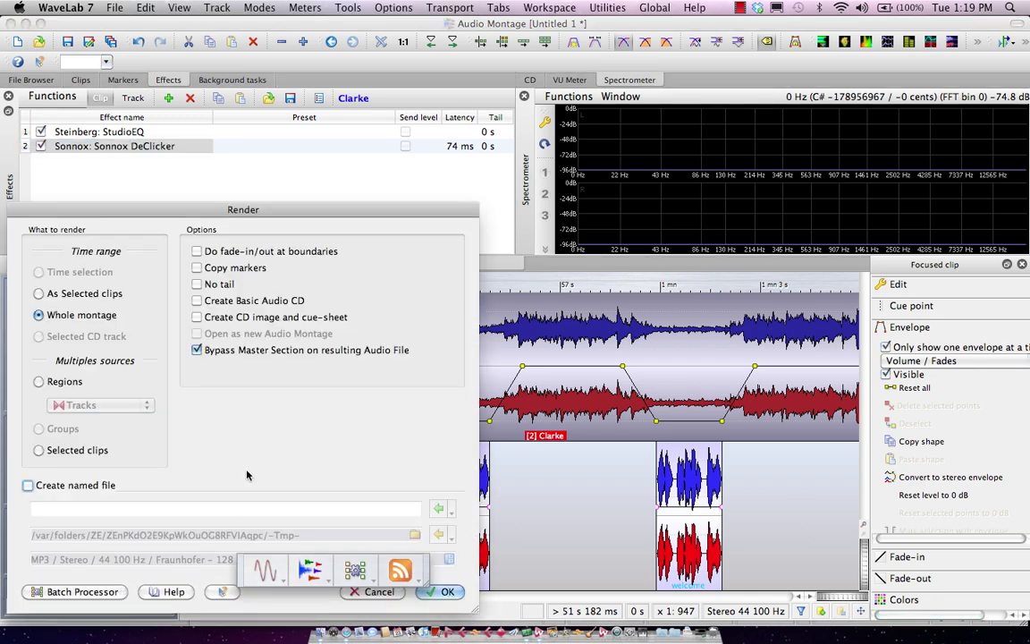
pyautogui.click(447, 592)
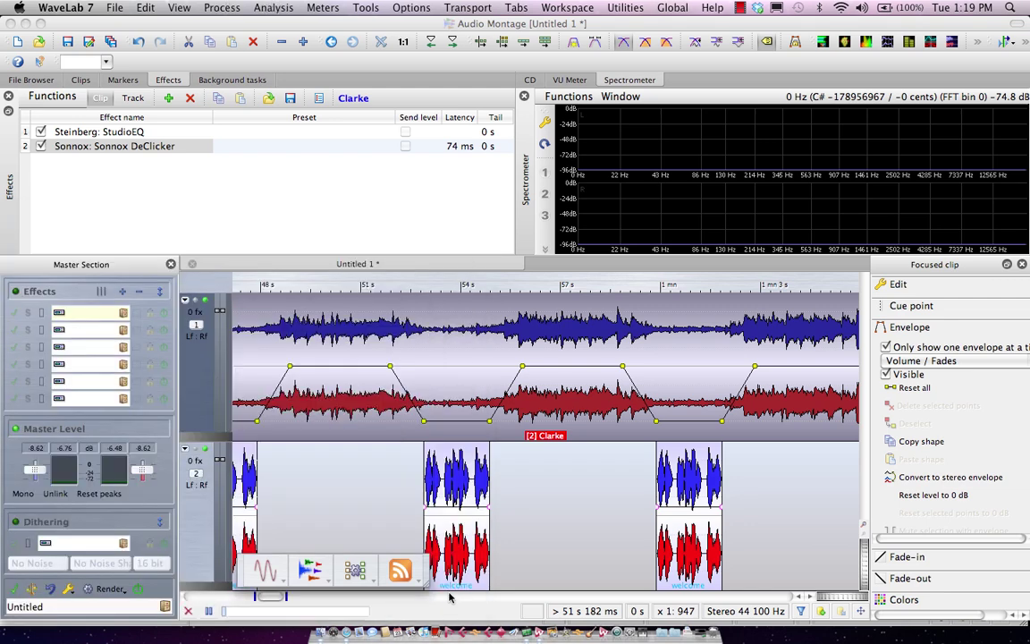